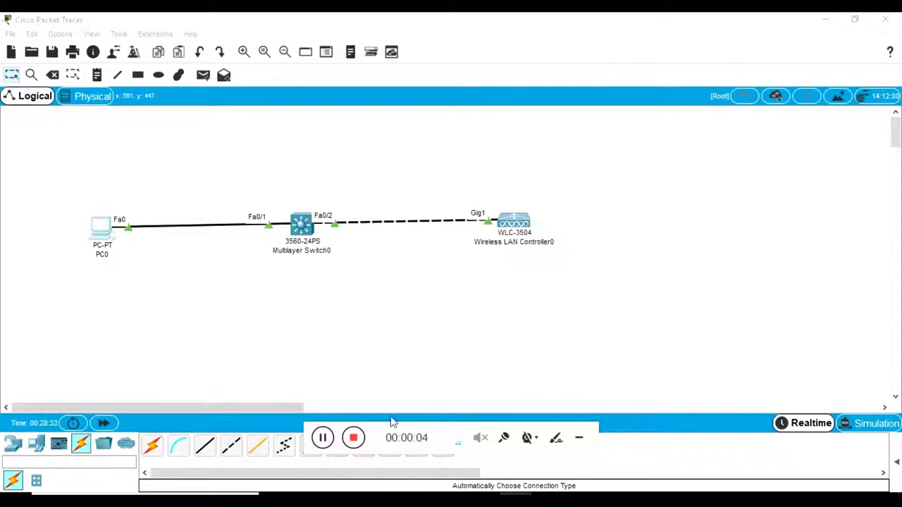
Step: Select the WLC-3504 on the canvas and switch to the YouTube channel in Chrome
drag(575, 177, 464, 285)
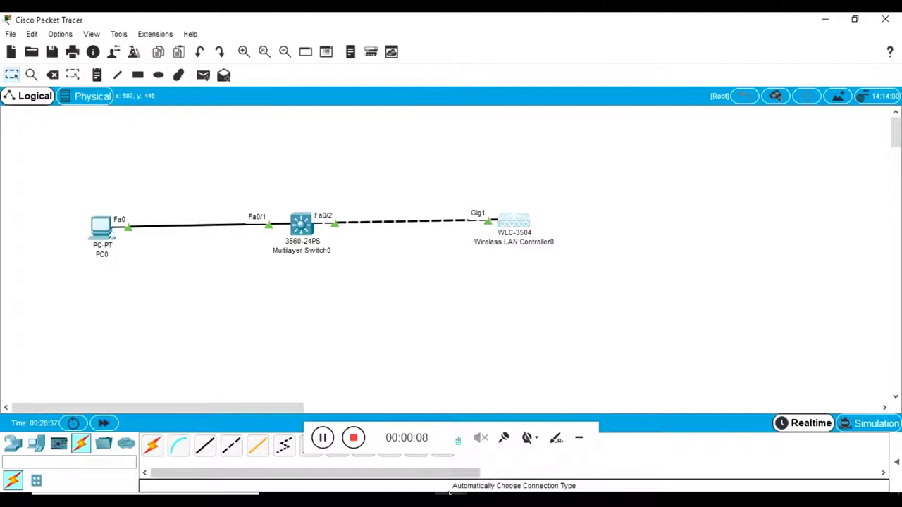
key(alt+Tab)
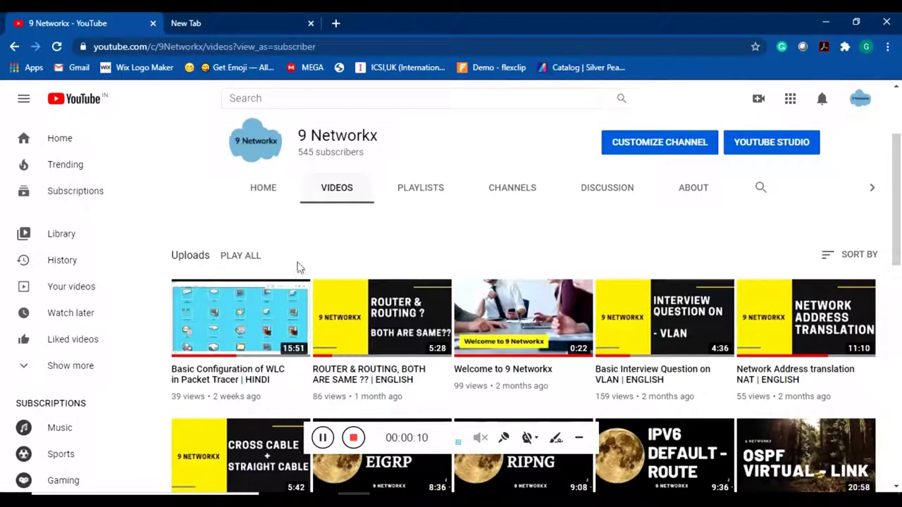
Step: Scroll the channel's Videos page, minimize Chrome, and select the WLC-3504 in Packet Tracer
drag(430, 150, 285, 147)
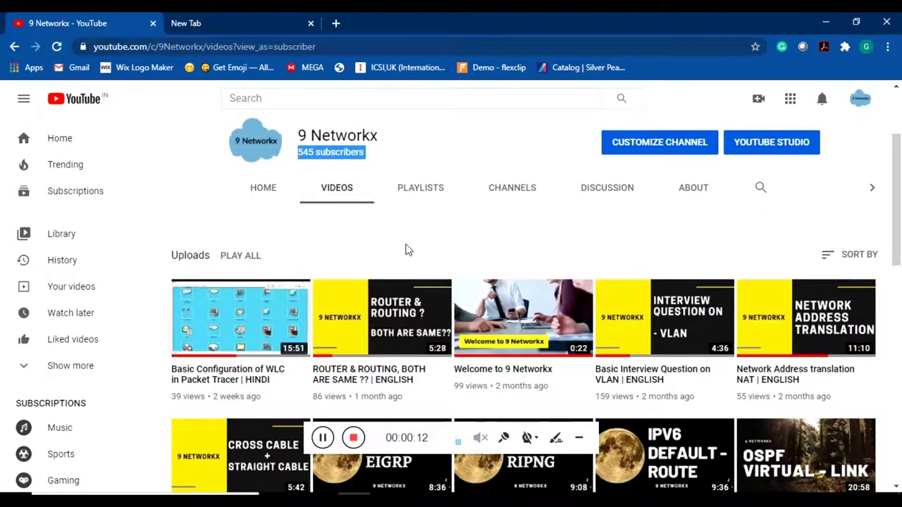
scroll(233, 262, down, 2)
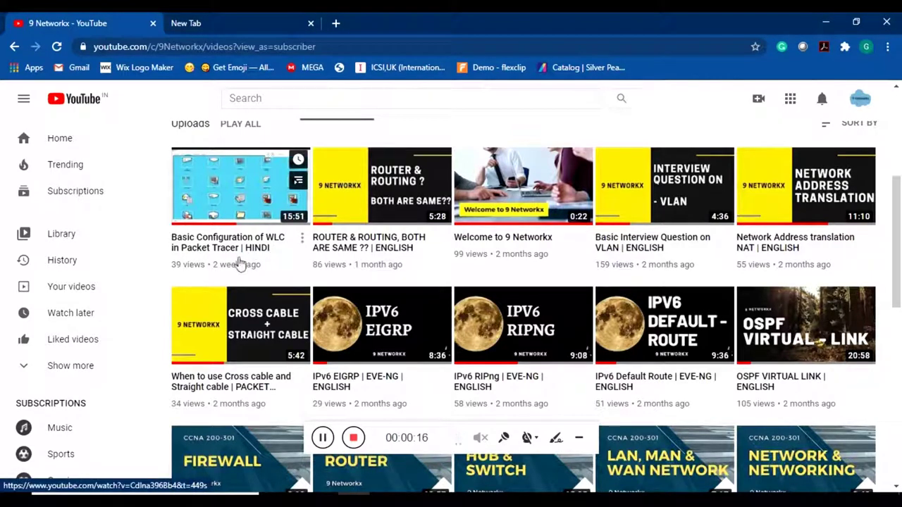
scroll(291, 262, up, 4)
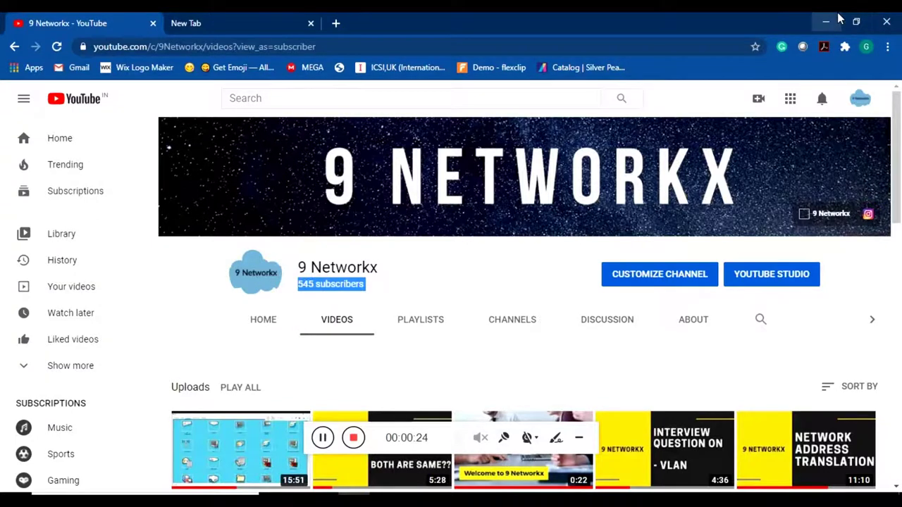
scroll(564, 252, down, 3)
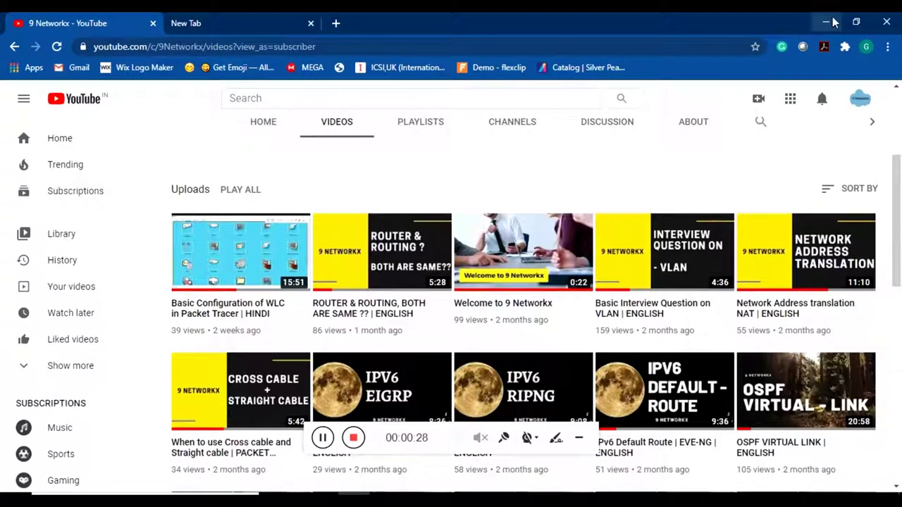
click(833, 23)
drag(596, 168, 471, 277)
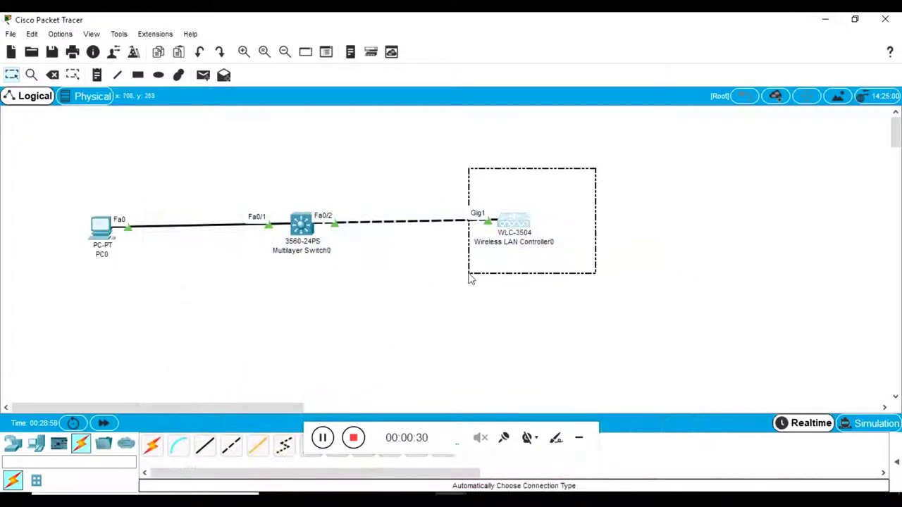
Step: Reselect the WLC-3504, then select PC0 and open its device window
click(106, 230)
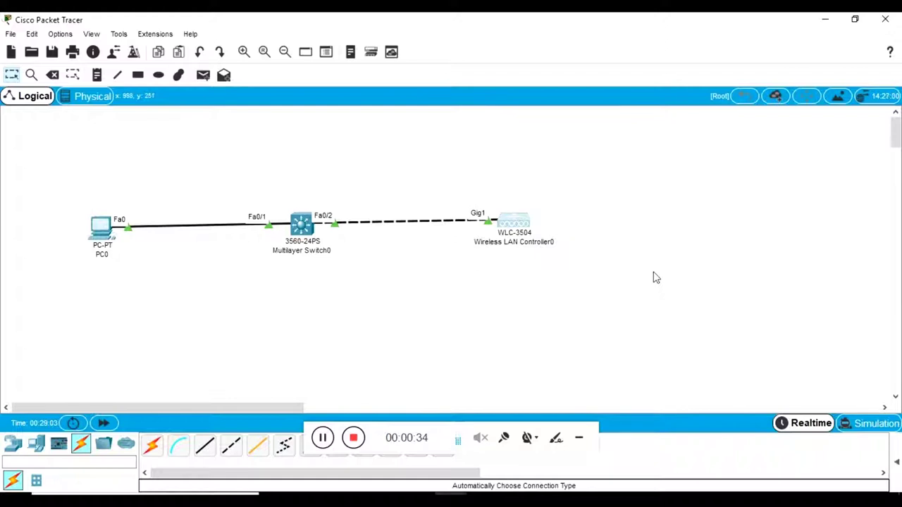
drag(580, 197, 455, 268)
drag(67, 186, 130, 277)
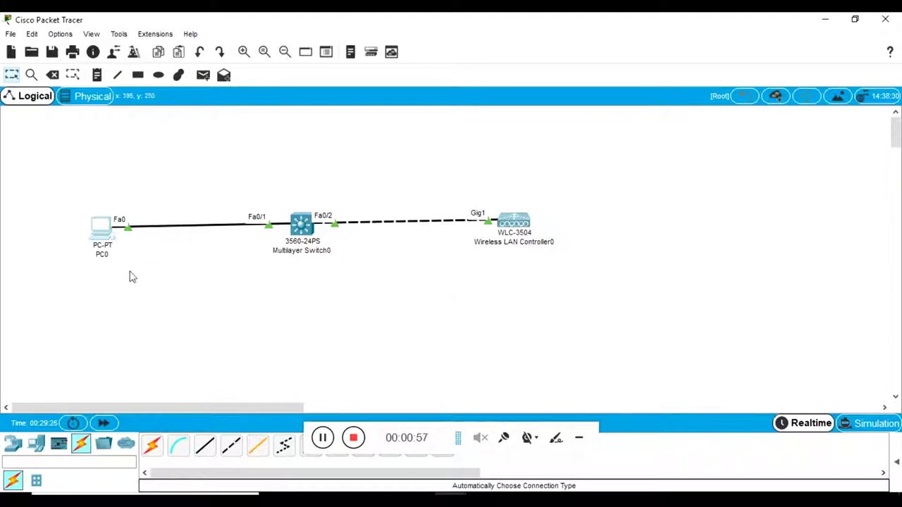
click(96, 227)
click(577, 79)
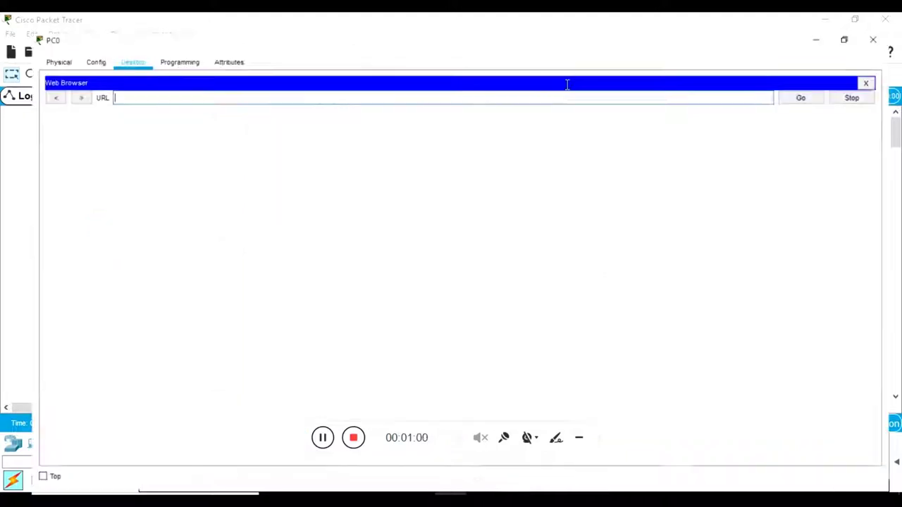
click(419, 81)
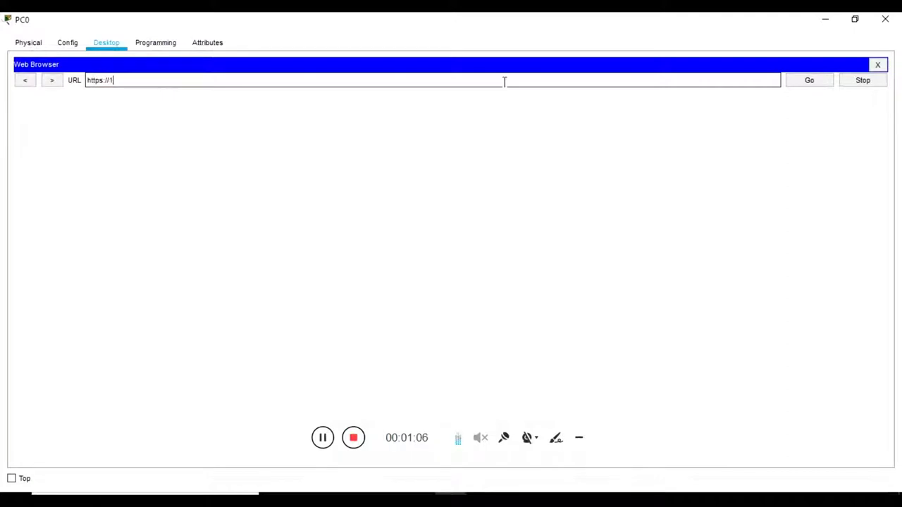
key(BackSpace)
key(BackSpace)
text(8.1.1)
key(Return)
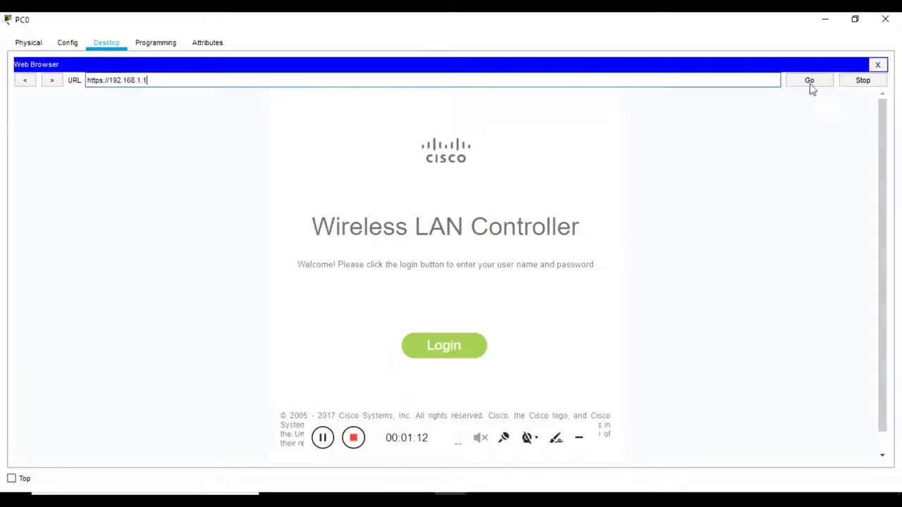
drag(368, 443, 653, 118)
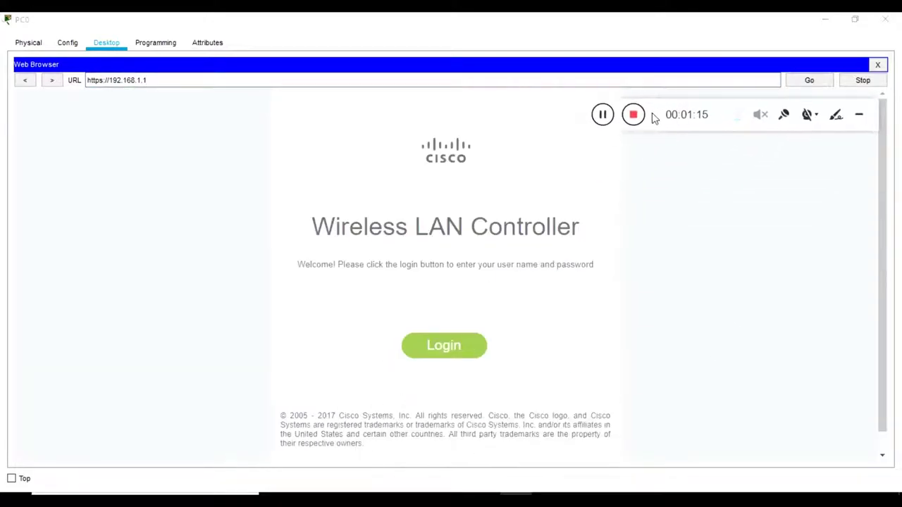
Step: Log in to the controller as admin, pasting the password copied from the note
click(446, 355)
text(admin)
key(Tab)
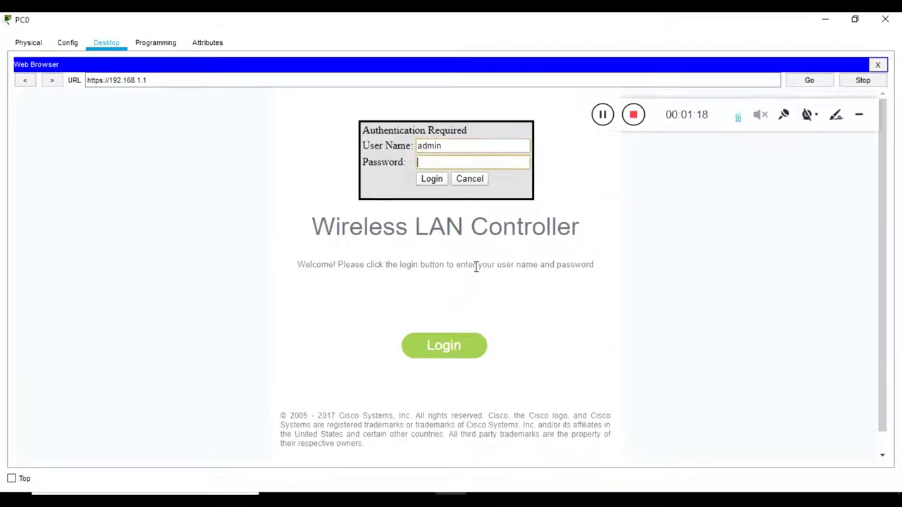
click(494, 490)
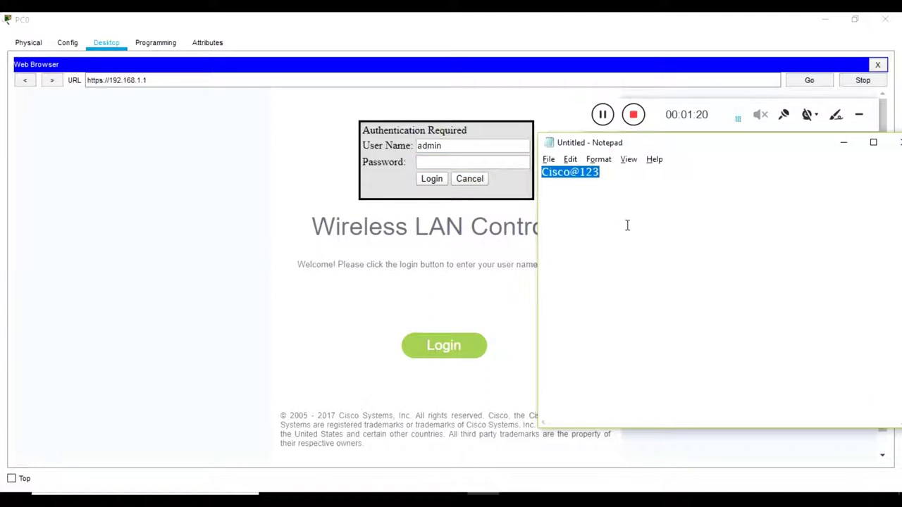
click(843, 142)
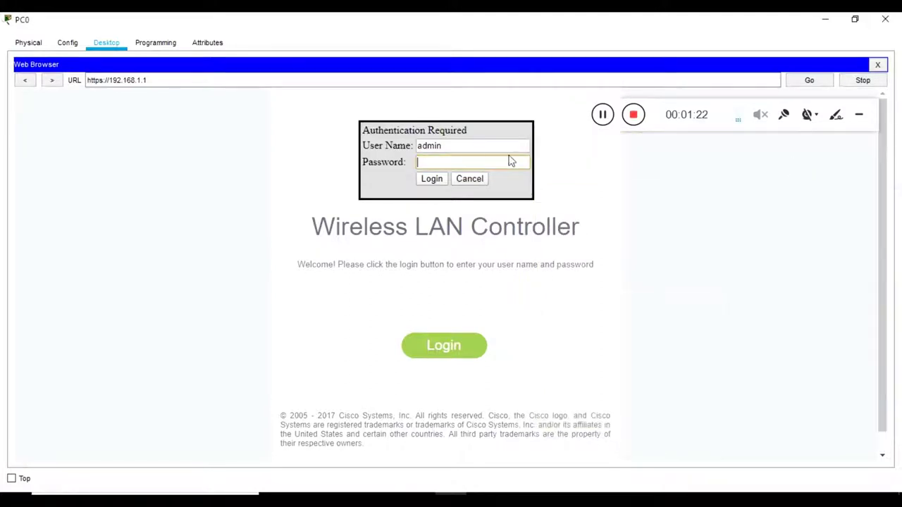
key(ctrl+v)
click(432, 179)
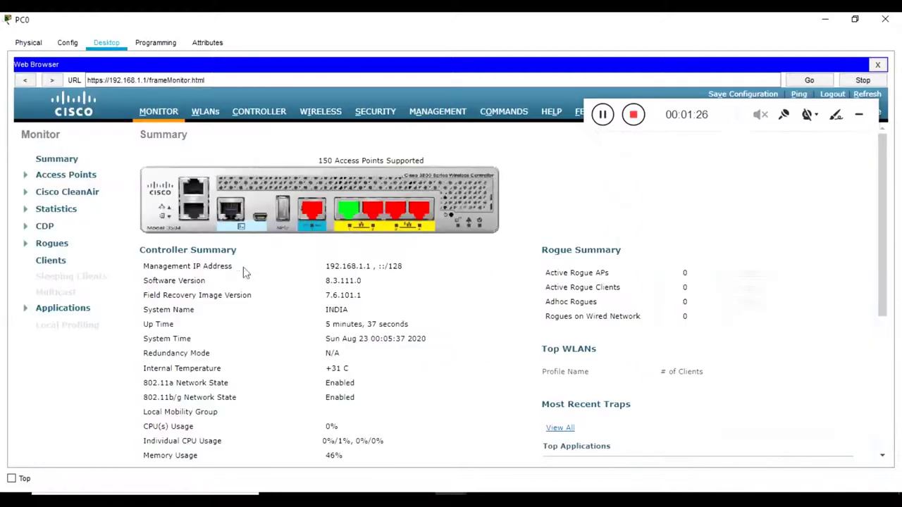
Step: Scroll the Monitor summary, then open the WLANs page listing the Office WLAN
click(725, 113)
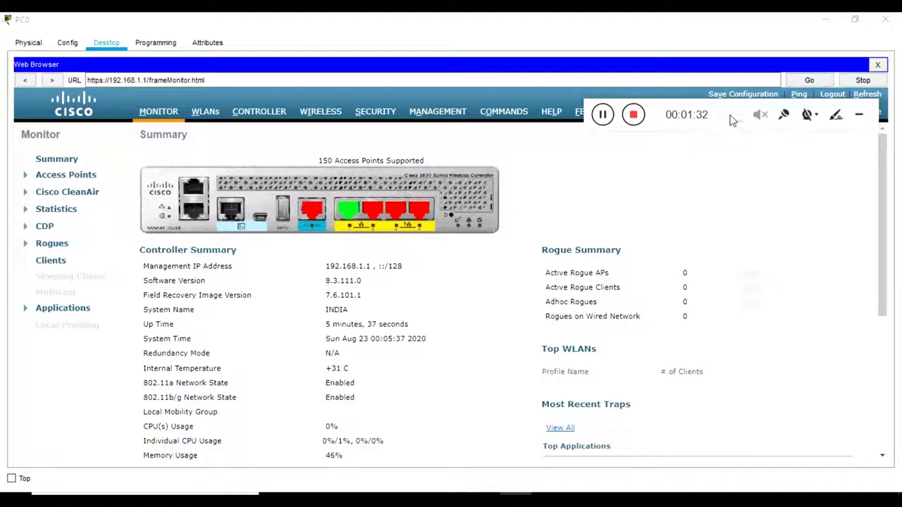
drag(661, 114, 668, 46)
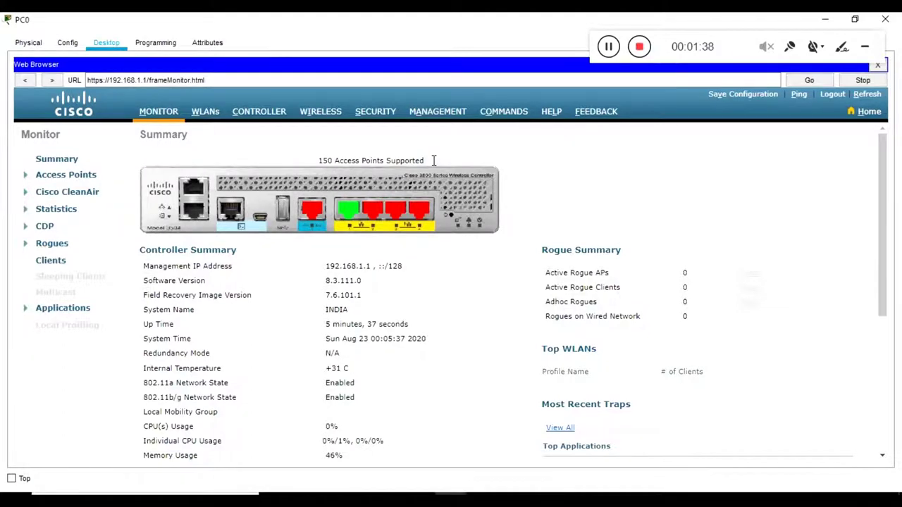
scroll(432, 158, down, 2)
scroll(250, 188, down, 3)
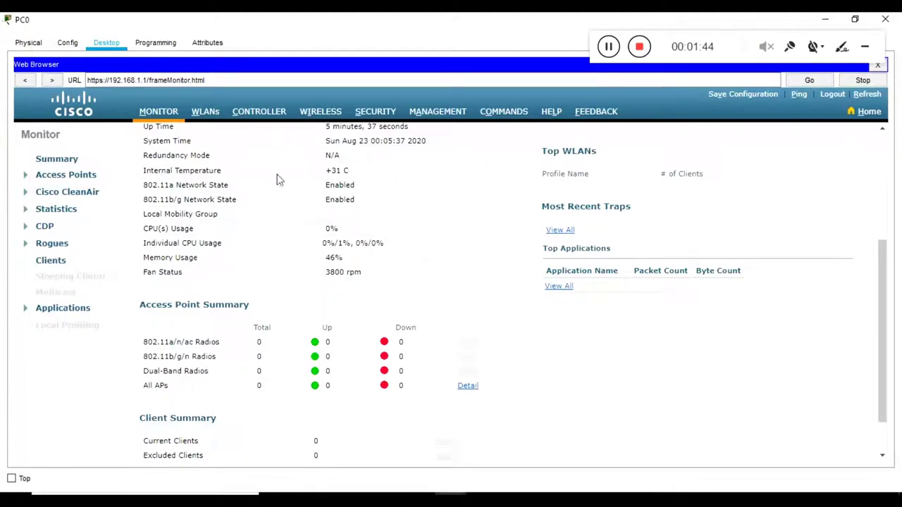
click(210, 119)
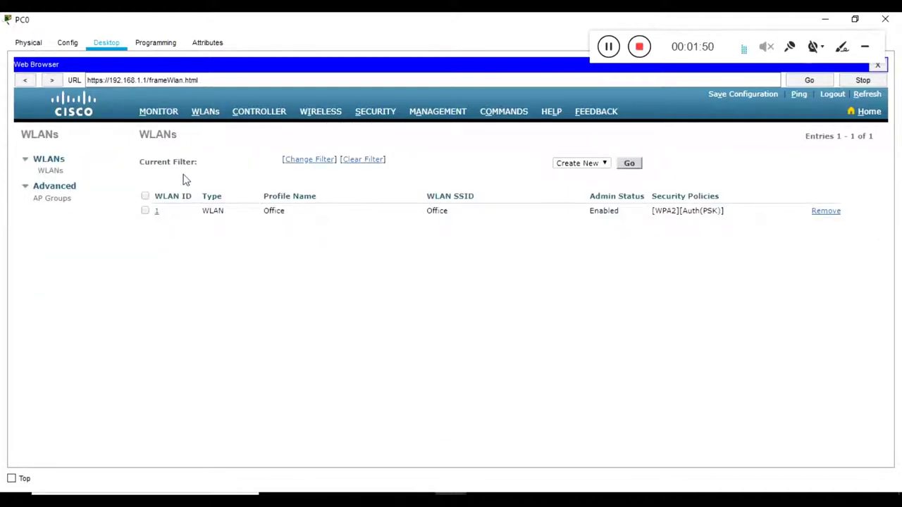
Step: Check the Office WLAN's SSID and Enabled status, then choose Create New and click Go
double_click(599, 210)
double_click(441, 210)
click(631, 165)
click(775, 137)
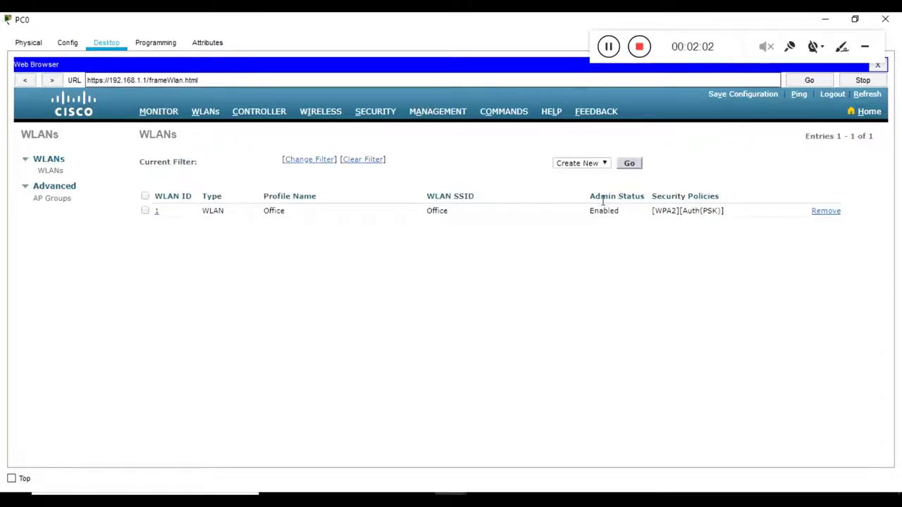
click(636, 169)
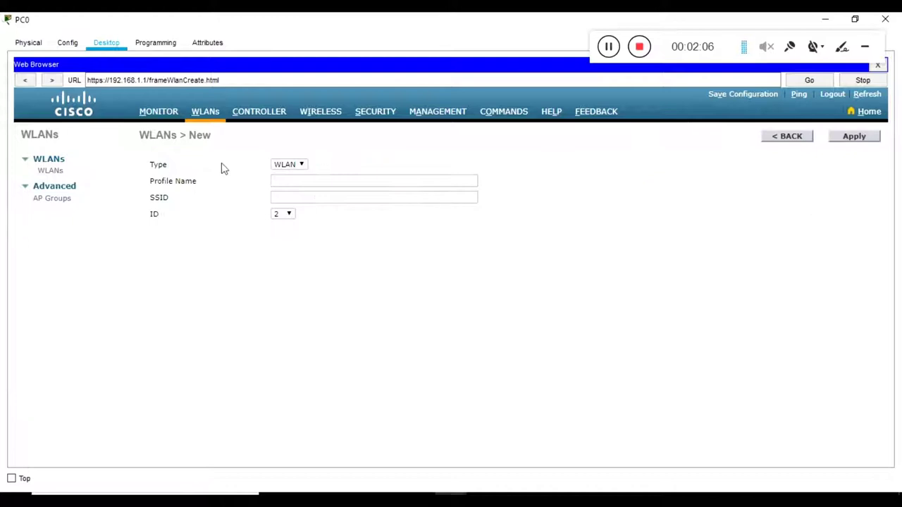
Step: Enter Networkx as both the profile name and SSID, with a capital N
click(308, 182)
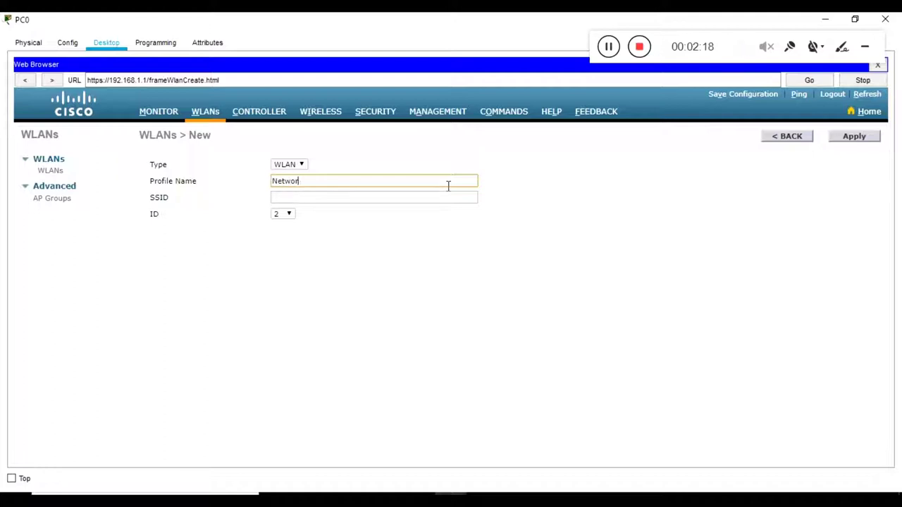
key(Tab)
text(ne)
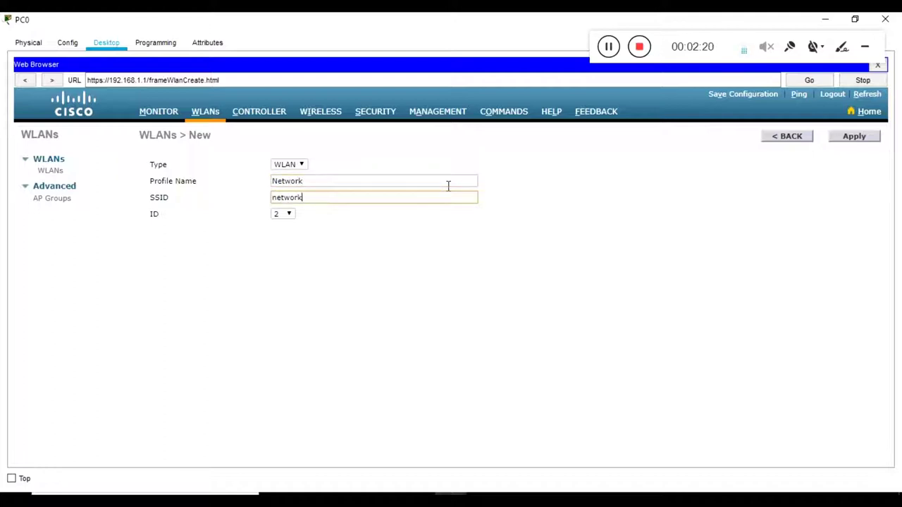
click(390, 178)
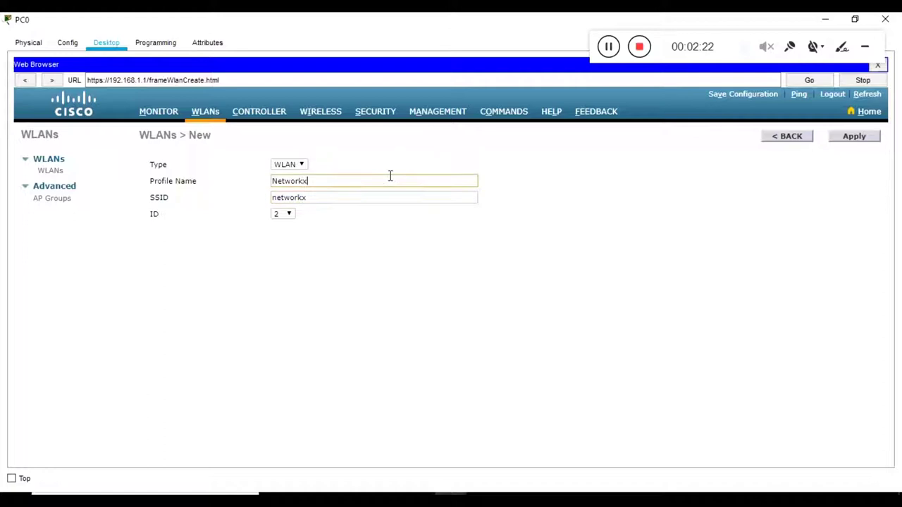
click(276, 181)
key(BackSpace)
text(n)
key(BackSpace)
text(N)
click(278, 198)
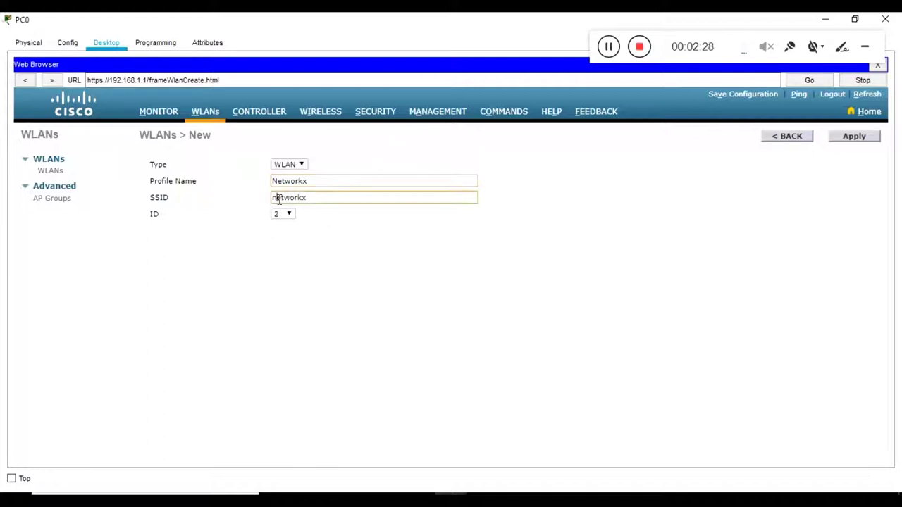
key(BackSpace)
text(N)
Step: Keep the WLAN ID at 2 and apply to create the Networkx WLAN
click(289, 215)
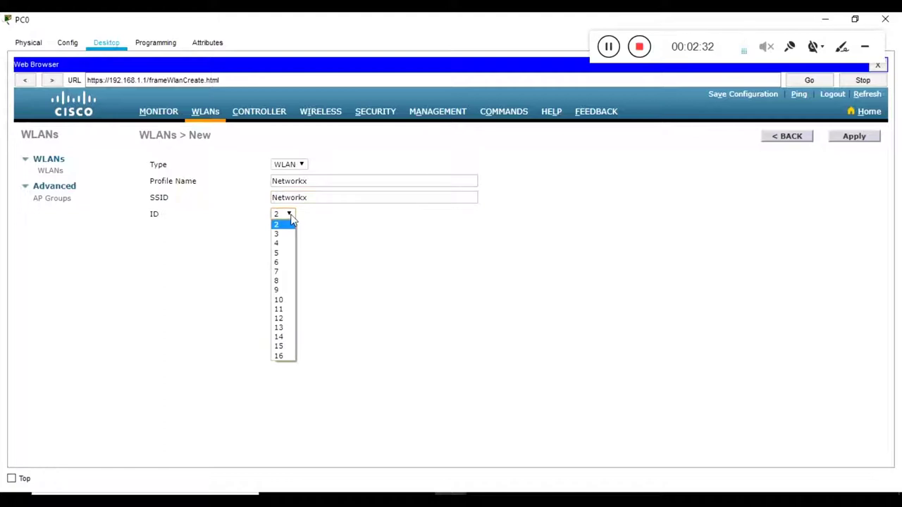
click(369, 222)
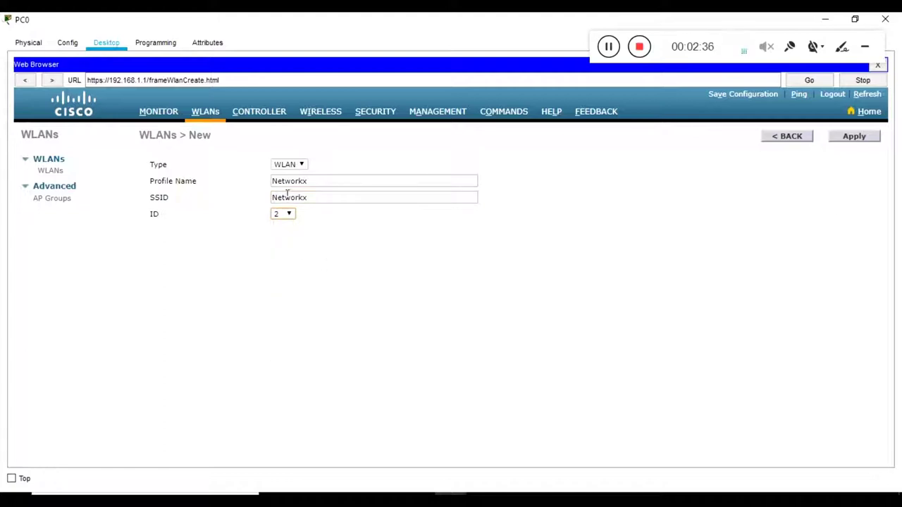
click(289, 221)
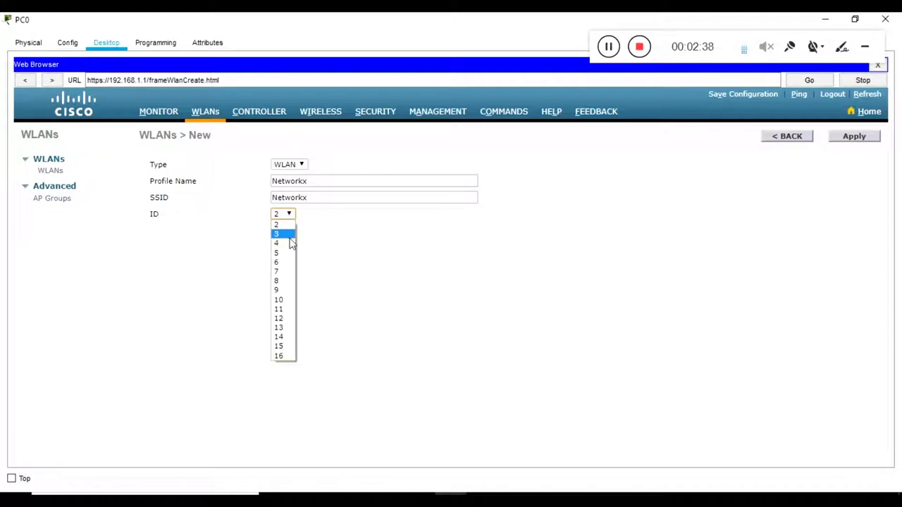
click(436, 243)
click(867, 138)
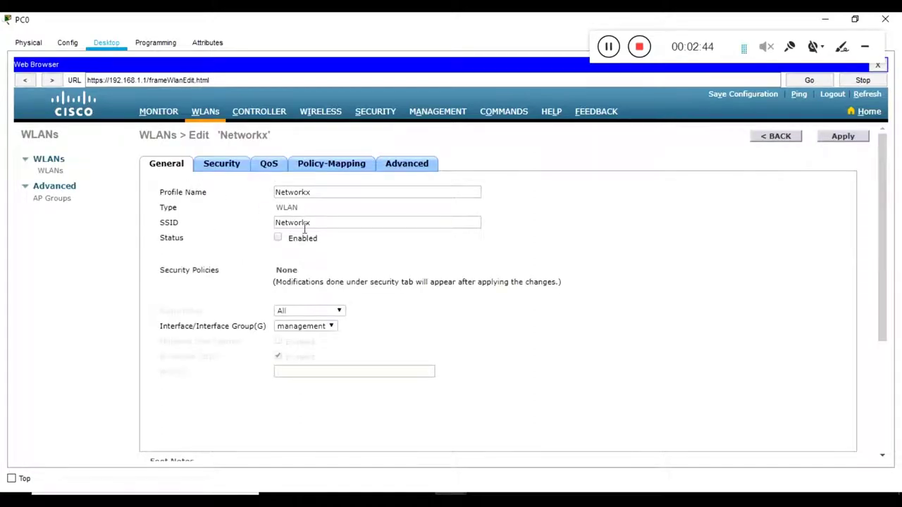
Step: Tick Status Enabled on the Networkx WLAN's General tab
double_click(170, 240)
click(305, 243)
click(279, 240)
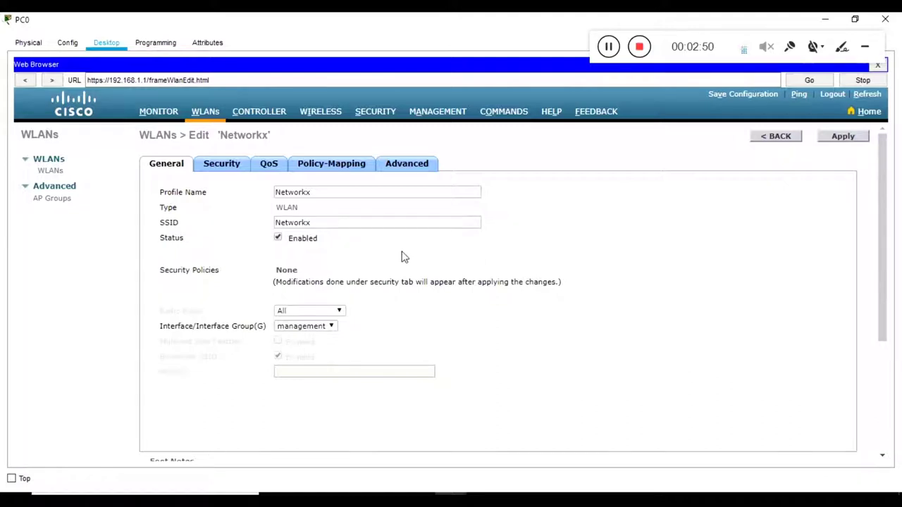
Step: Review the Security tab's Layer 2, Layer 3 and AAA server settings, leaving them at None
click(227, 175)
click(268, 169)
click(329, 170)
click(406, 173)
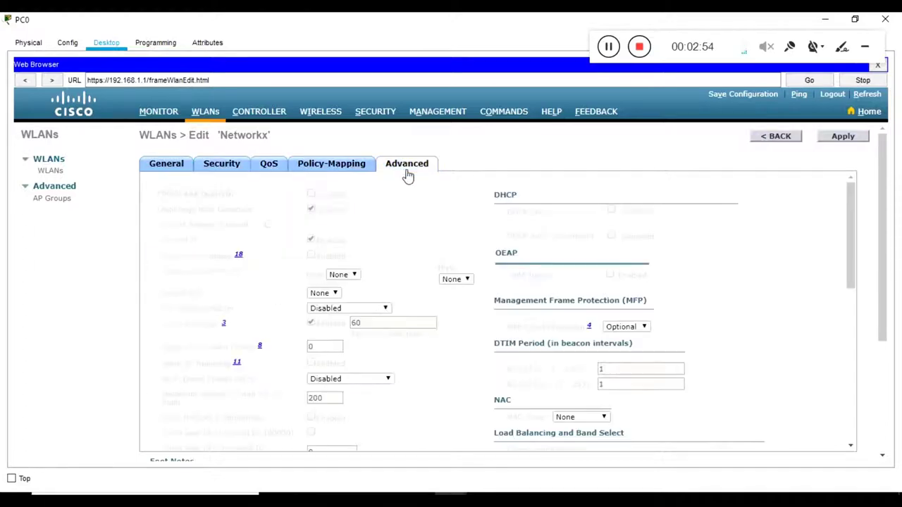
click(241, 168)
click(278, 191)
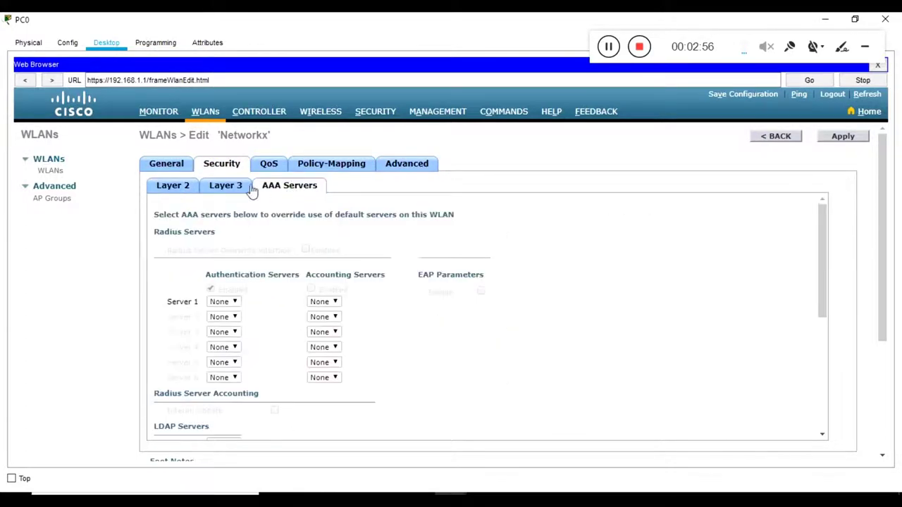
click(225, 187)
click(176, 184)
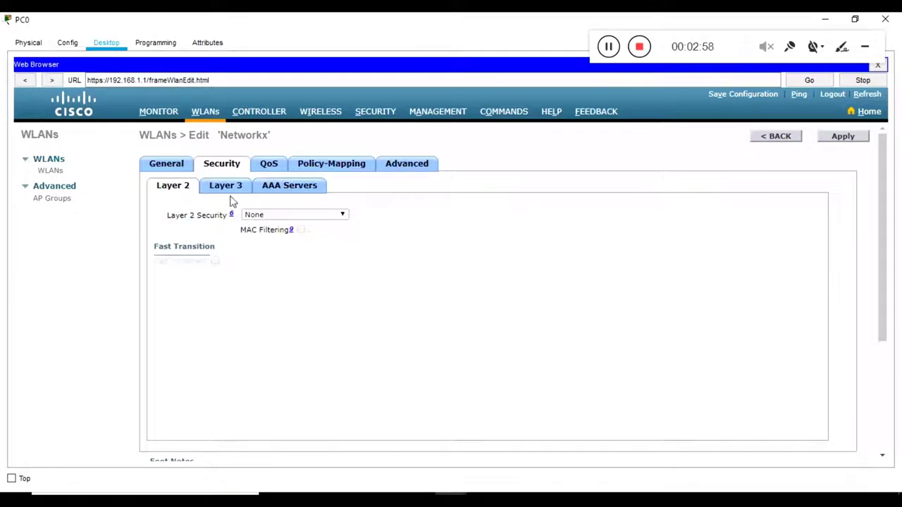
drag(374, 221, 240, 240)
click(347, 245)
click(229, 189)
click(308, 189)
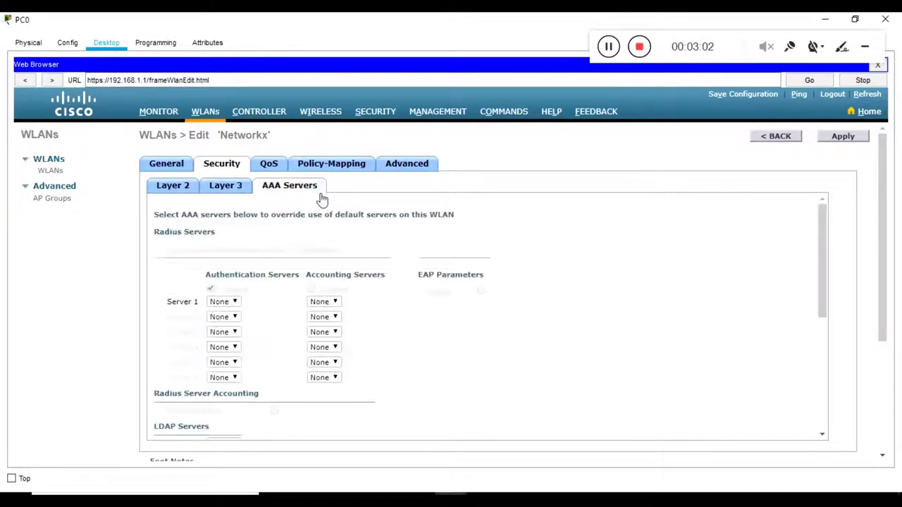
Step: Look through the QoS, Policy-Mapping and Advanced tabs, then apply the enabled WLAN
scroll(388, 300, down, 5)
click(281, 170)
click(314, 174)
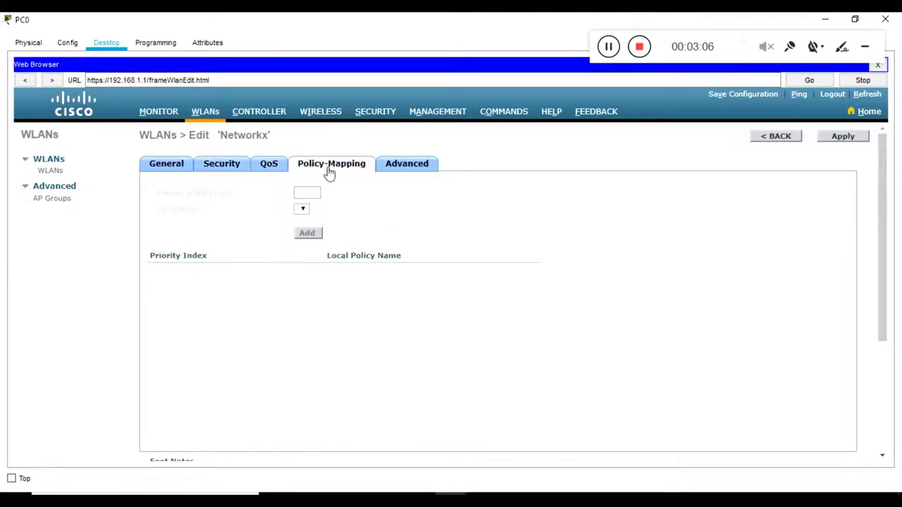
click(390, 178)
scroll(713, 289, down, 1)
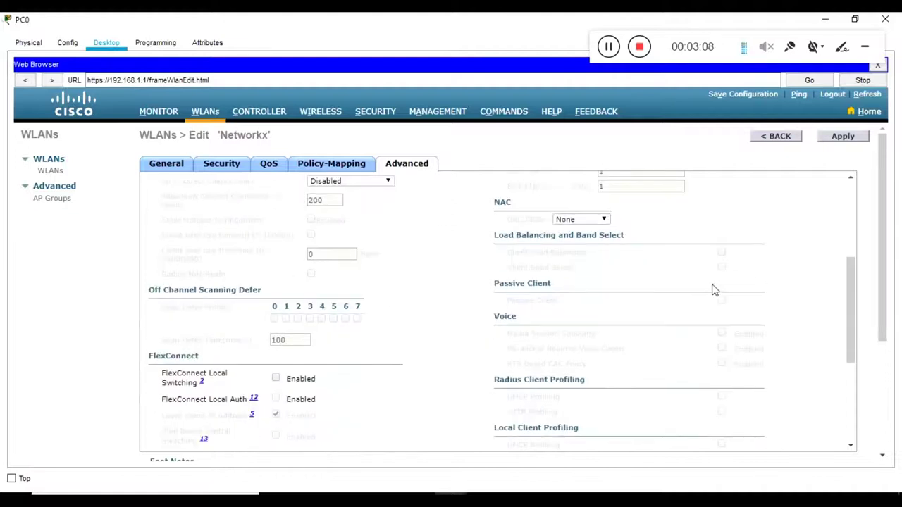
scroll(670, 280, up, 5)
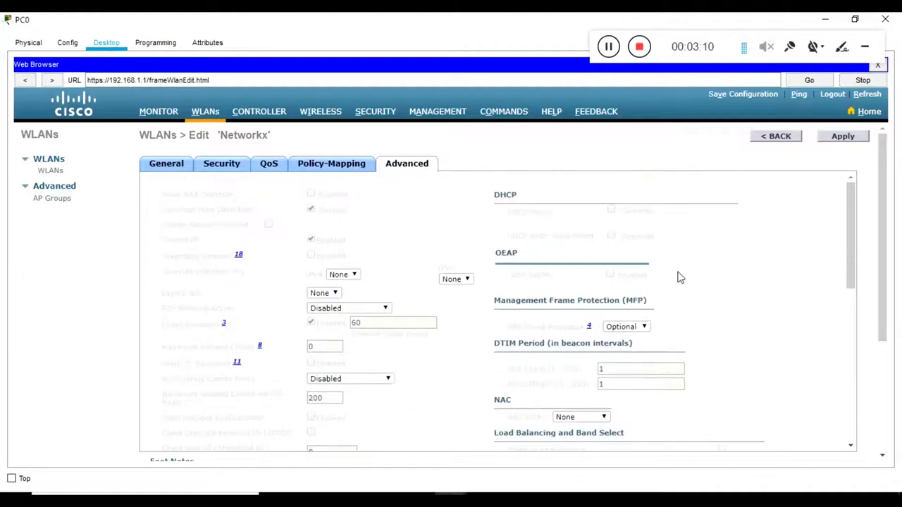
click(847, 145)
Step: Back on the WLANs list, compare Office (WPA2 PSK) with Networkx (security None)
click(769, 140)
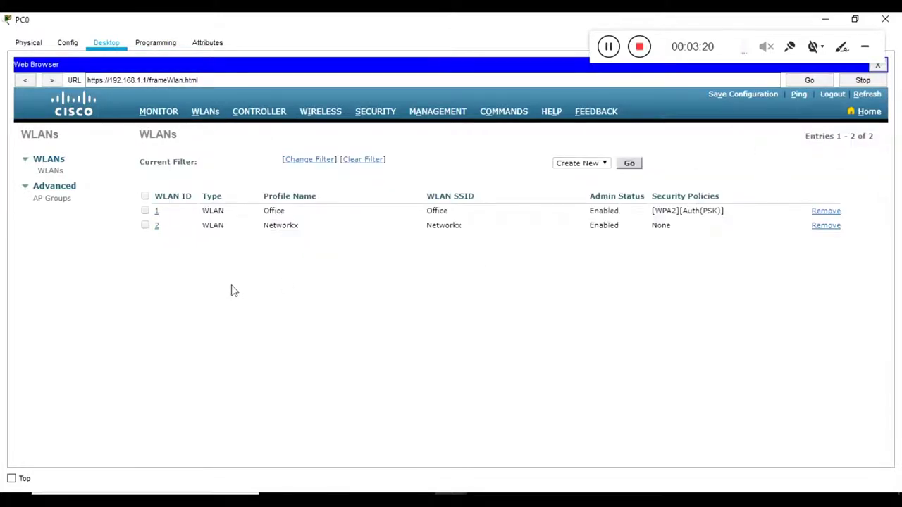
double_click(275, 210)
drag(654, 210, 723, 212)
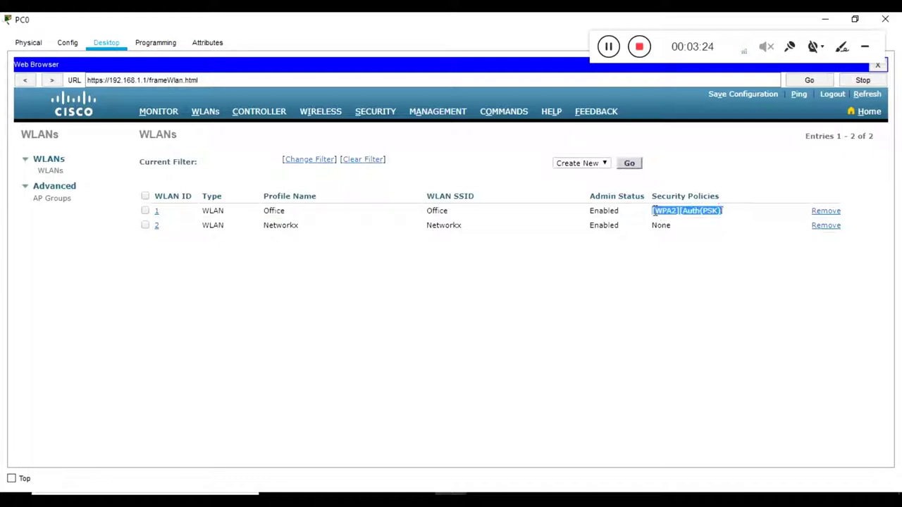
click(712, 246)
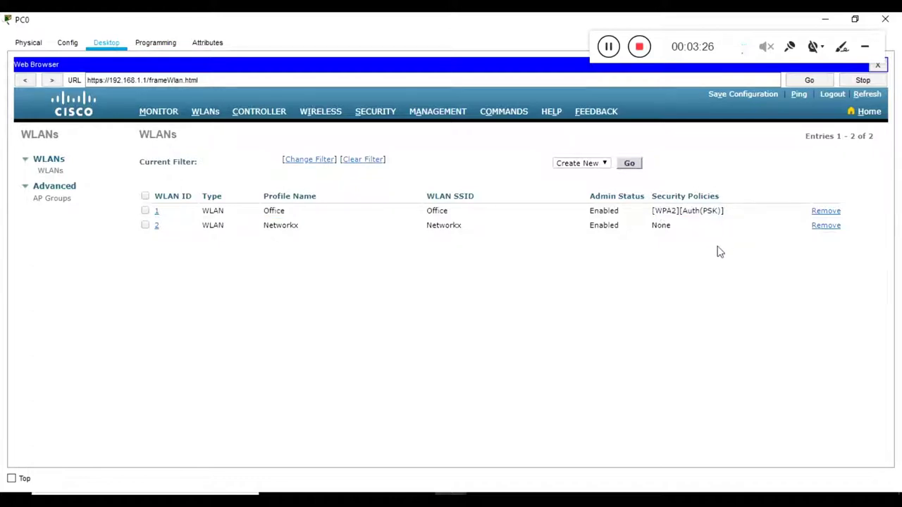
drag(736, 211, 605, 212)
click(717, 311)
double_click(271, 225)
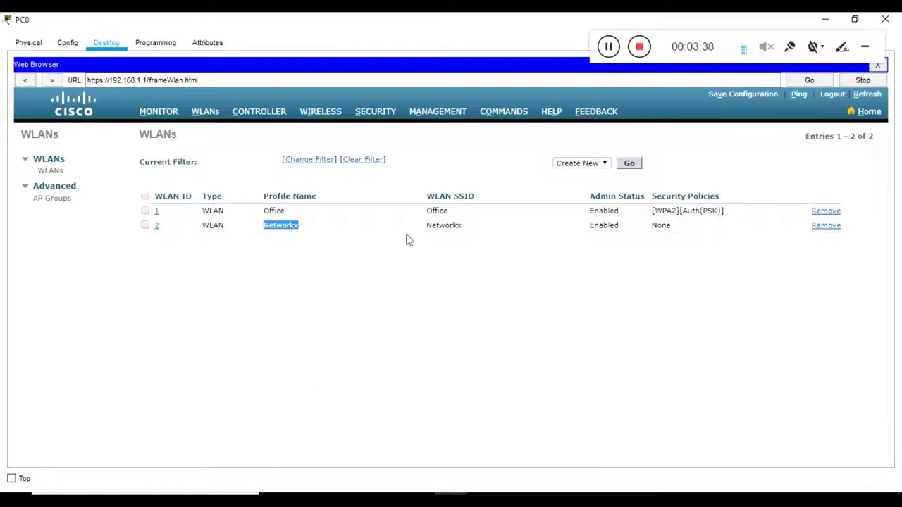
double_click(444, 225)
double_click(464, 195)
double_click(662, 226)
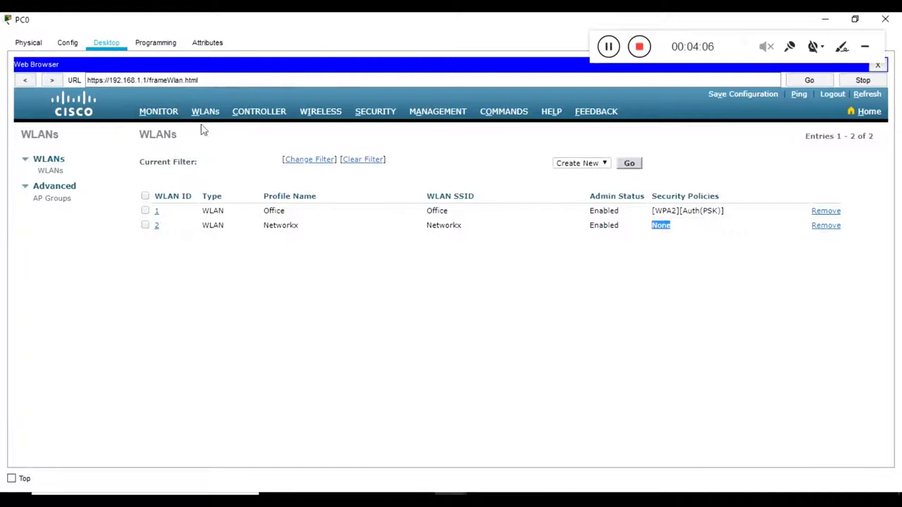
Step: Open the MONITOR summary and scroll to the Access Point Summary
click(168, 114)
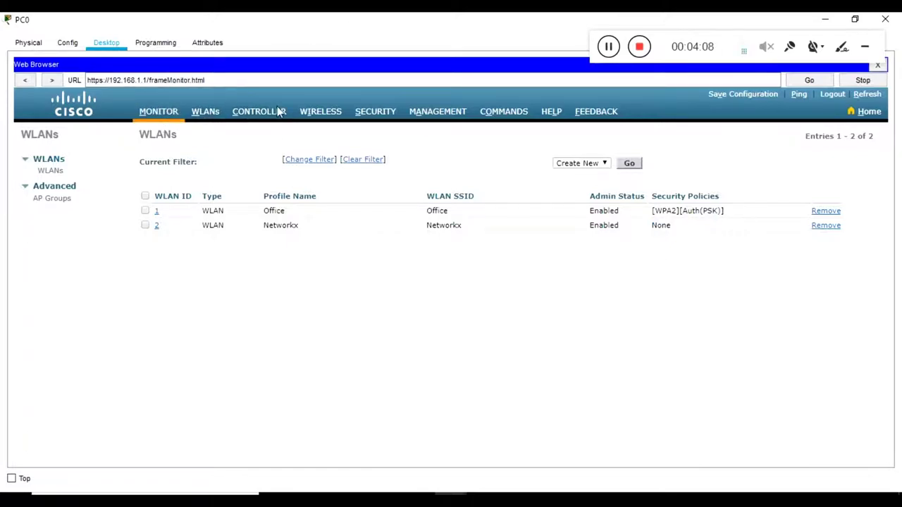
scroll(375, 252, down, 5)
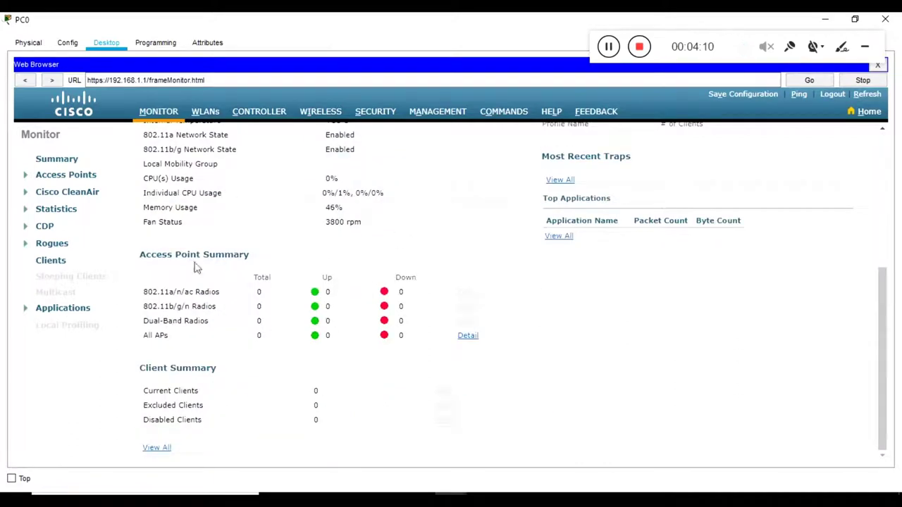
drag(141, 255, 245, 255)
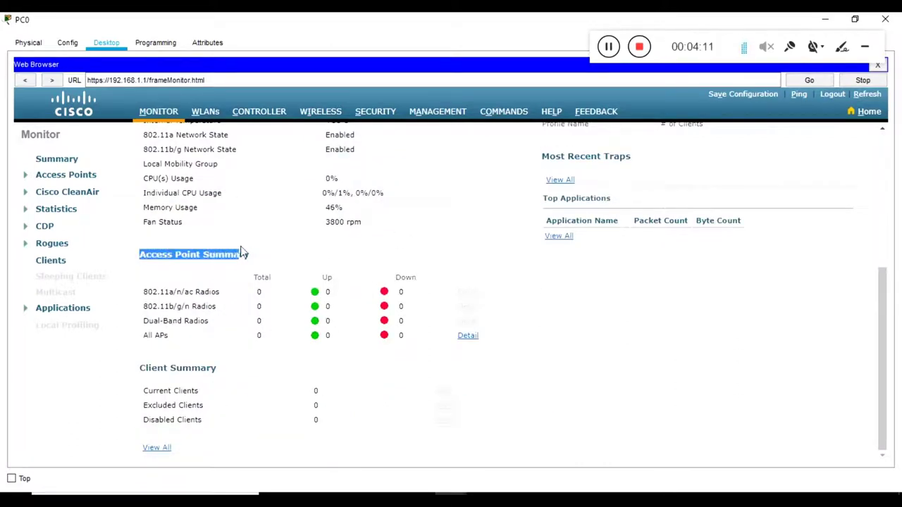
Step: View the WIRELESS All APs list showing 0 entries, then close PC0's window
click(258, 292)
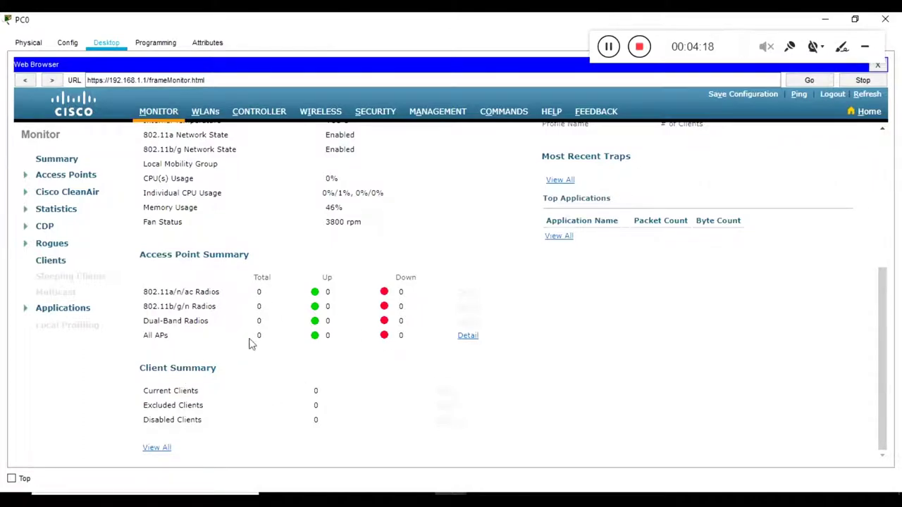
double_click(167, 374)
scroll(365, 363, up, 5)
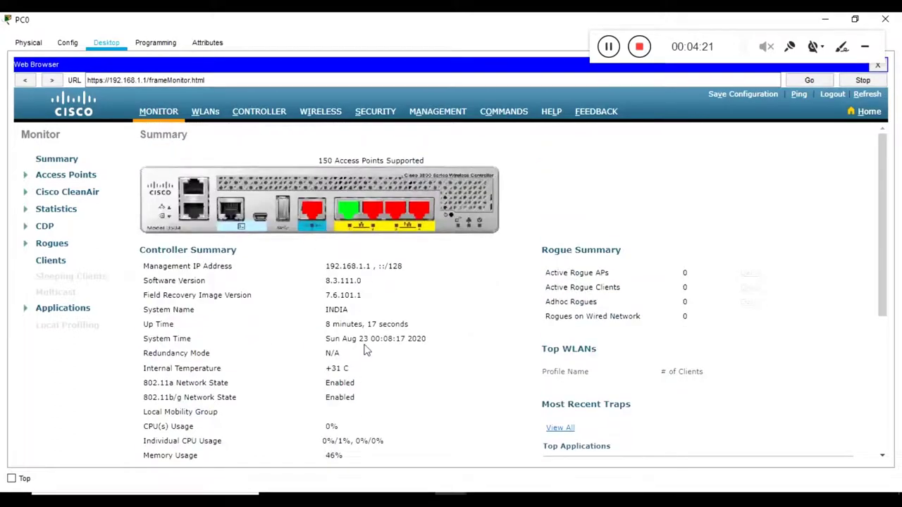
click(313, 112)
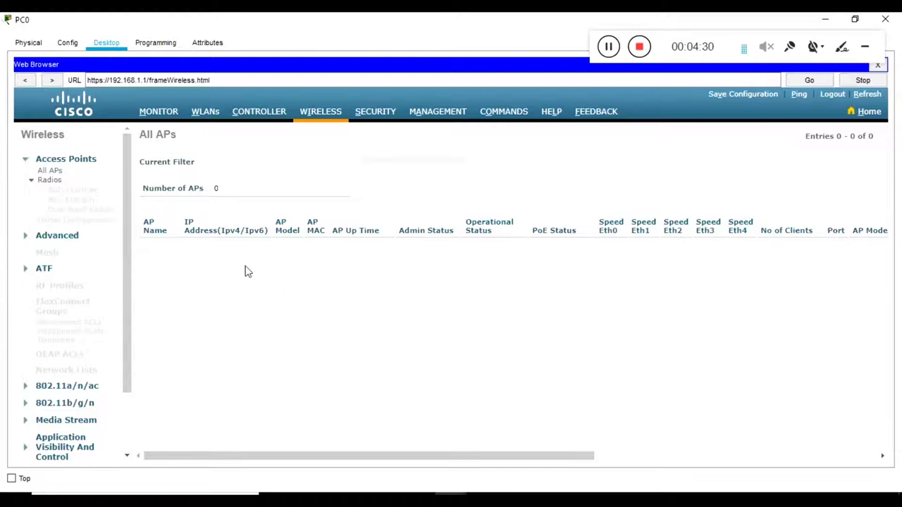
double_click(506, 26)
click(602, 78)
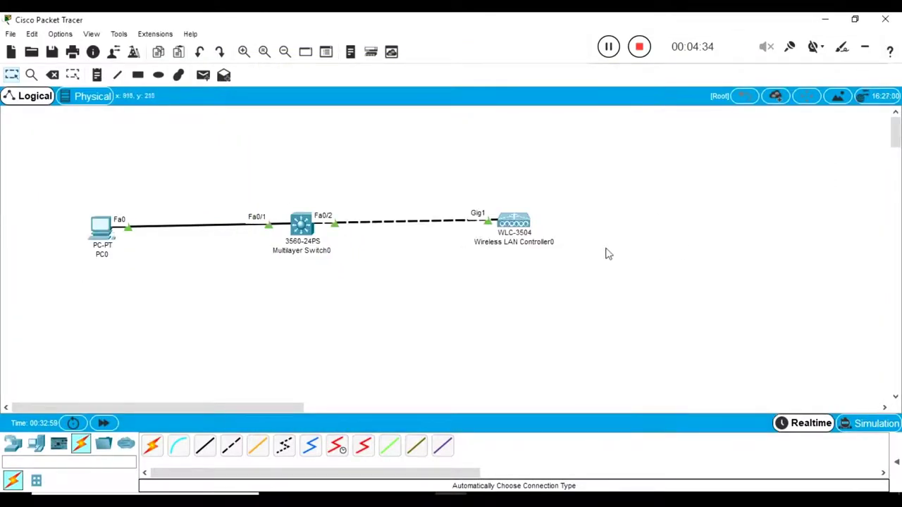
Step: Place a 3702i lightweight access point below the switch and rename it 'AP 1'
drag(566, 184, 462, 265)
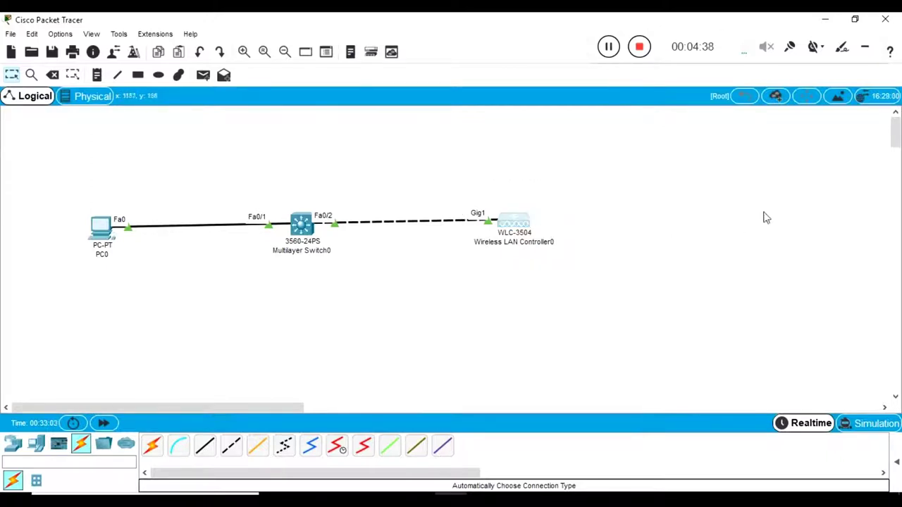
click(12, 444)
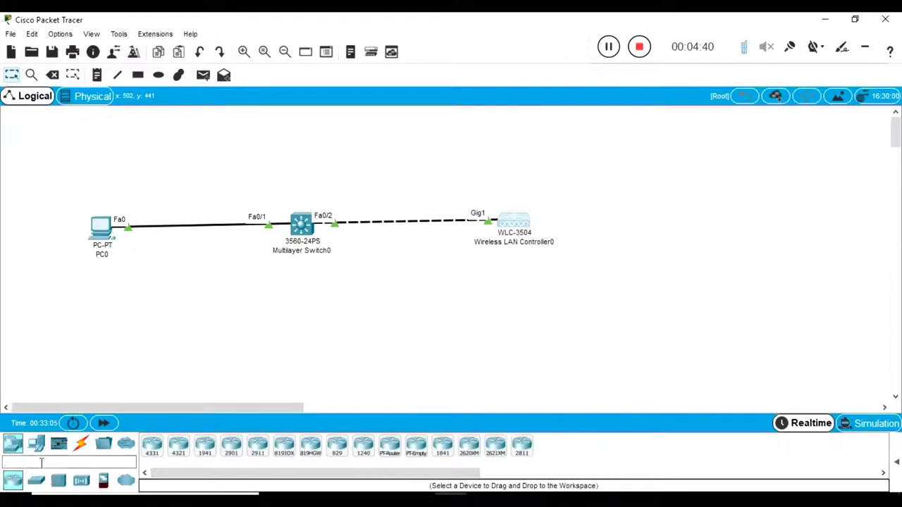
click(81, 481)
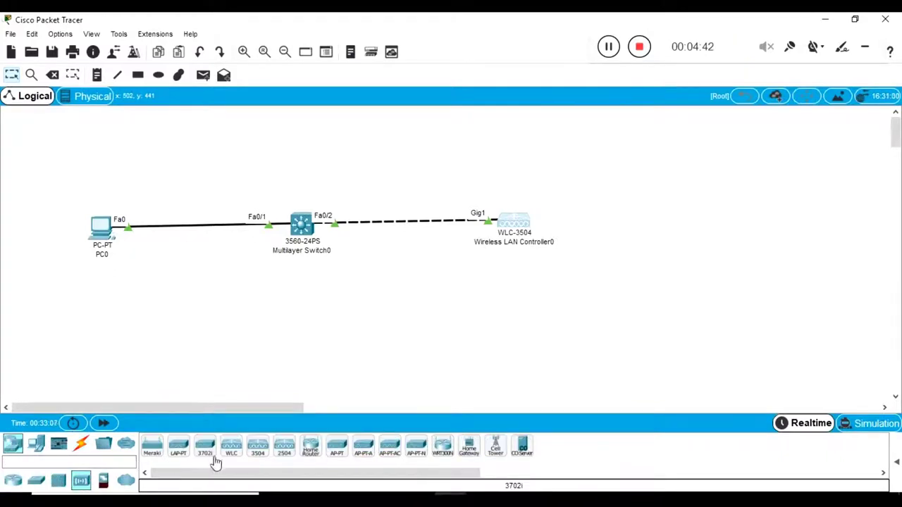
drag(207, 457, 344, 337)
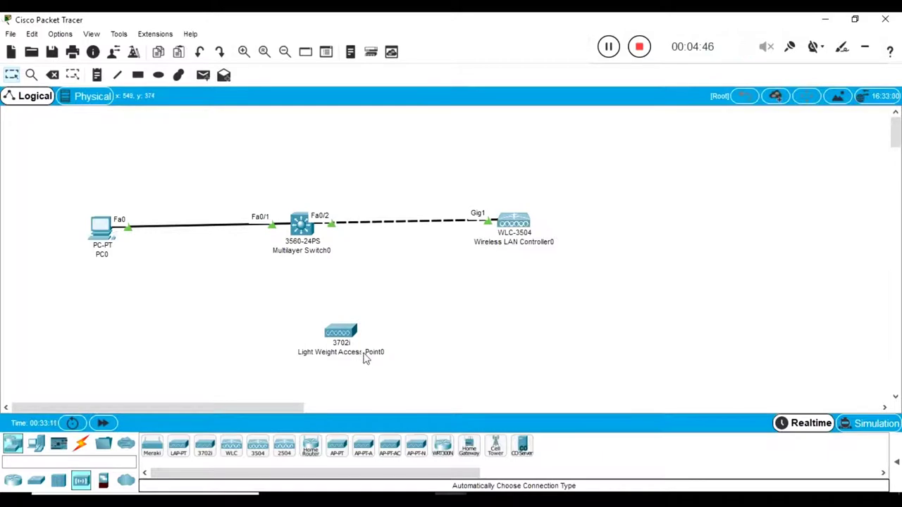
click(341, 332)
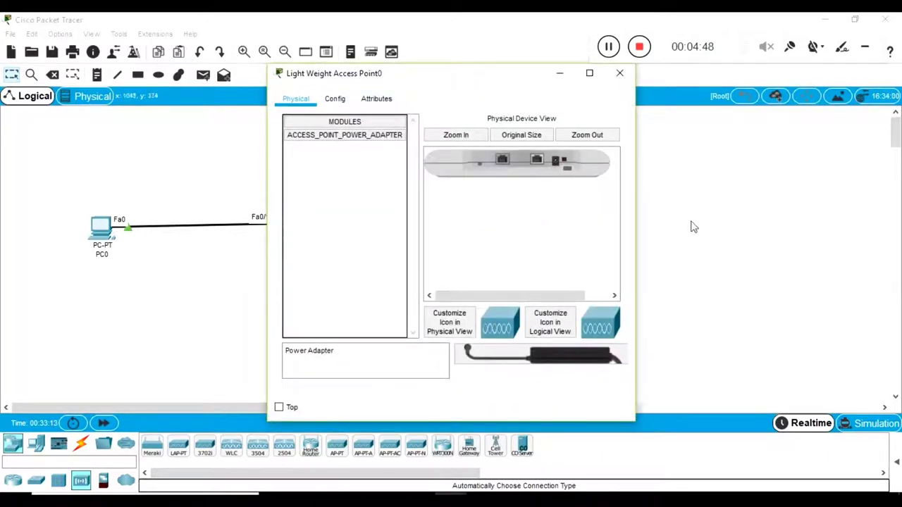
click(691, 226)
click(326, 354)
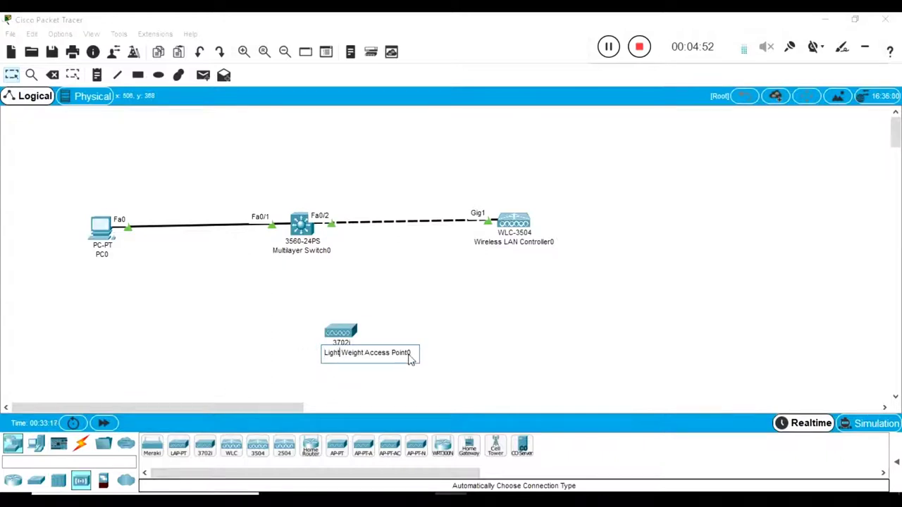
key(BackSpace)
key(BackSpace)
key(BackSpace)
key(BackSpace)
key(BackSpace)
key(BackSpace)
key(BackSpace)
key(BackSpace)
key(BackSpace)
key(BackSpace)
key(BackSpace)
key(BackSpace)
key(BackSpace)
key(BackSpace)
key(BackSpace)
key(BackSpace)
key(BackSpace)
key(BackSpace)
key(BackSpace)
key(BackSpace)
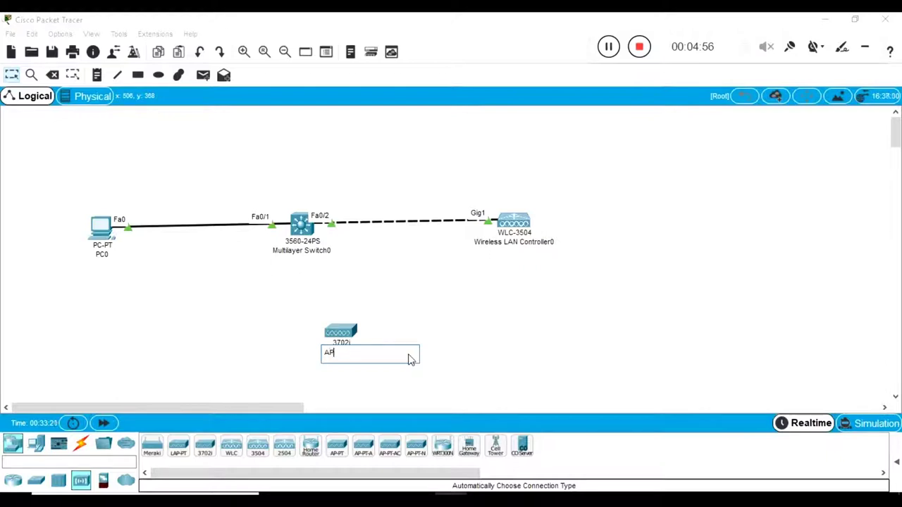
click(449, 328)
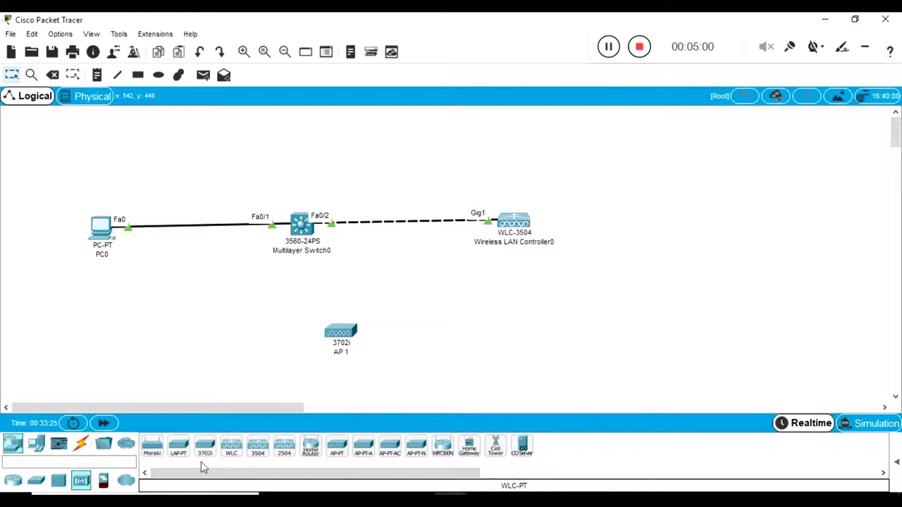
Step: Add a second 3702i access point and arrange both APs side by side below the switch
click(208, 449)
click(427, 347)
drag(356, 350, 192, 343)
drag(445, 346, 432, 338)
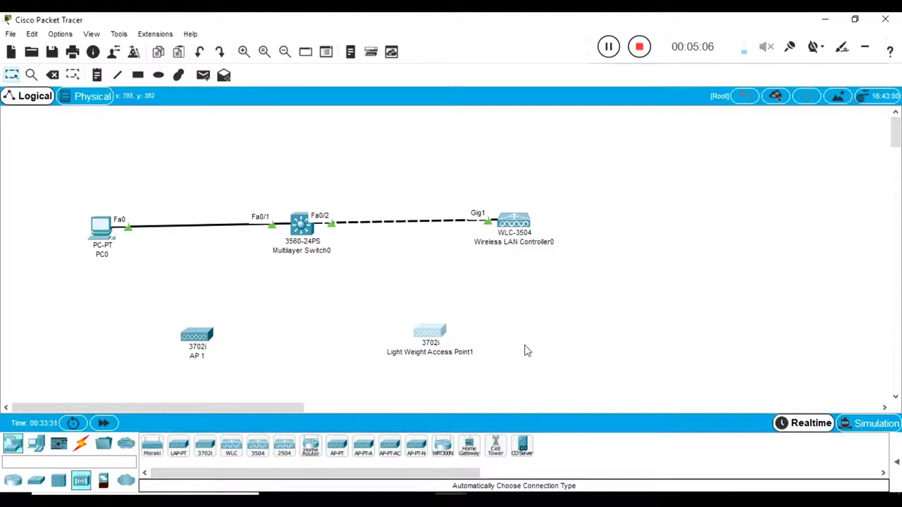
click(80, 444)
Step: Auto-cable AP 1 to switch port Fa0/3 and Light Weight Access Point1 to Fa0/4
click(156, 444)
click(198, 344)
click(302, 224)
click(154, 448)
click(302, 224)
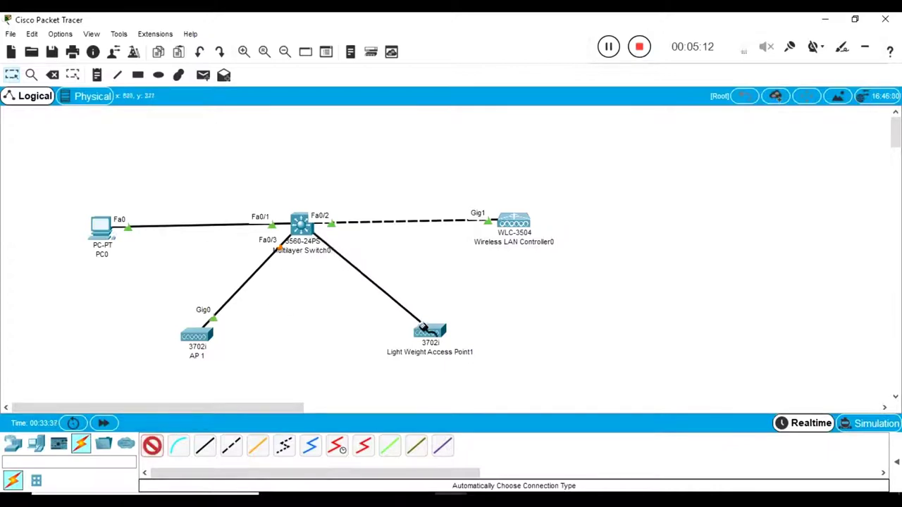
click(423, 328)
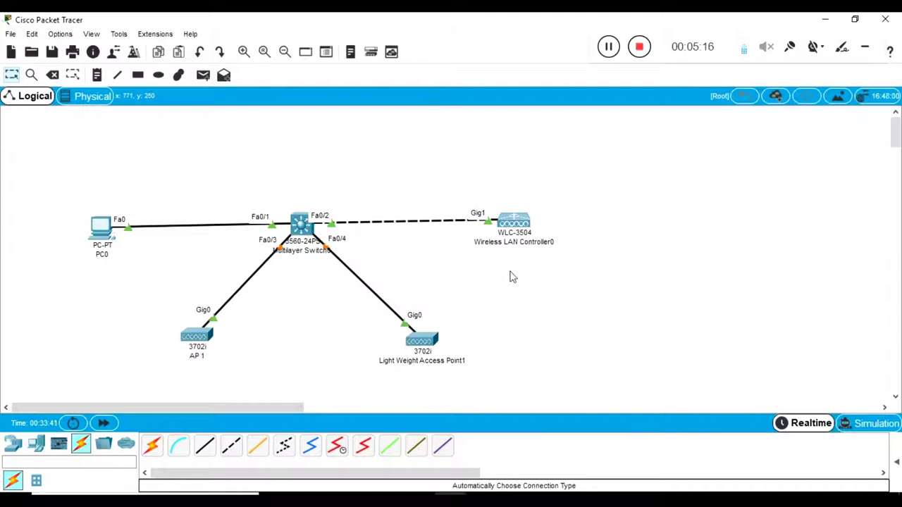
Step: Select AP 1 and Light Weight Access Point1 on the canvas
drag(143, 298, 295, 393)
drag(505, 304, 362, 392)
click(317, 361)
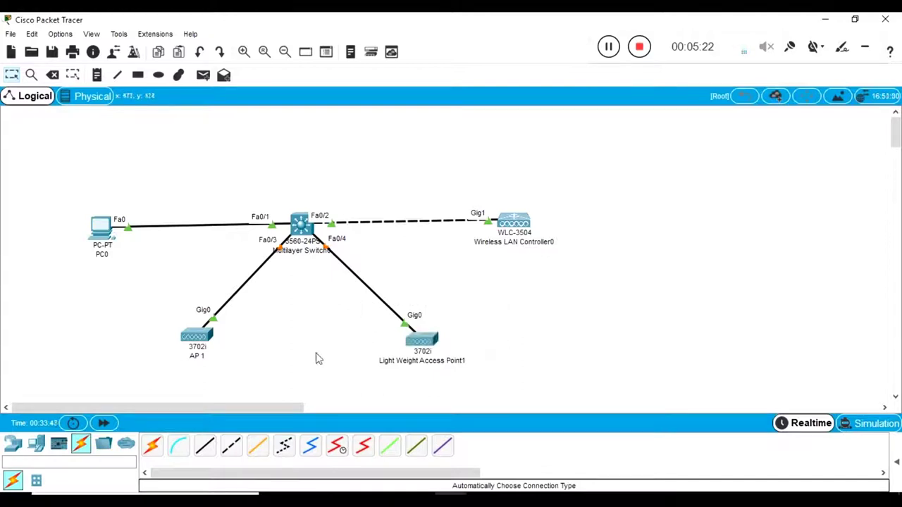
drag(141, 294, 258, 373)
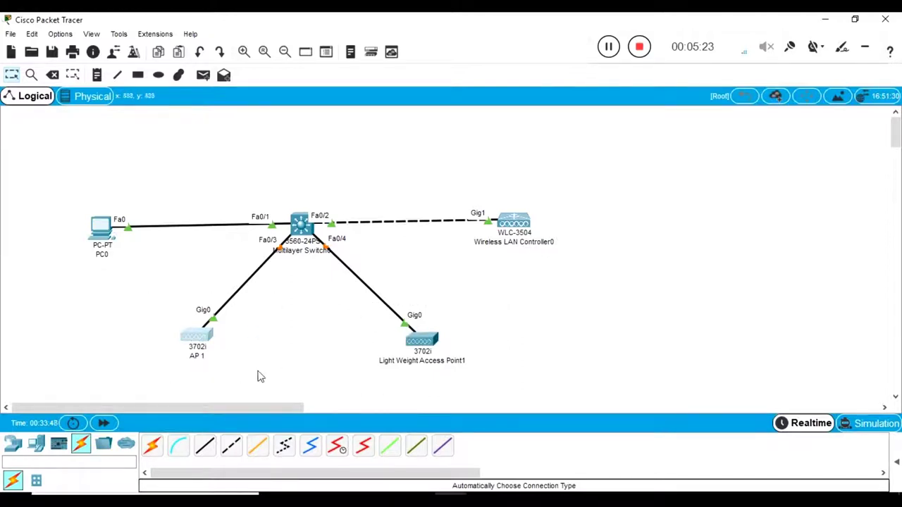
Step: Open AP 1's Physical view full screen and enlarge its 3702i hardware image
click(205, 336)
drag(422, 79, 625, 97)
drag(358, 232, 226, 273)
click(207, 338)
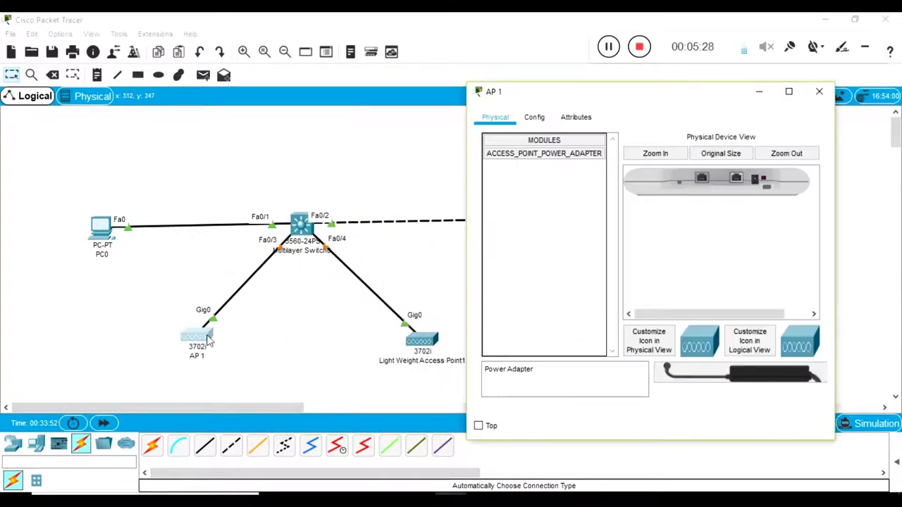
mouse_move(630, 102)
mouse_down()
mouse_move(754, 104)
mouse_move(638, 102)
mouse_up()
click(670, 124)
click(543, 115)
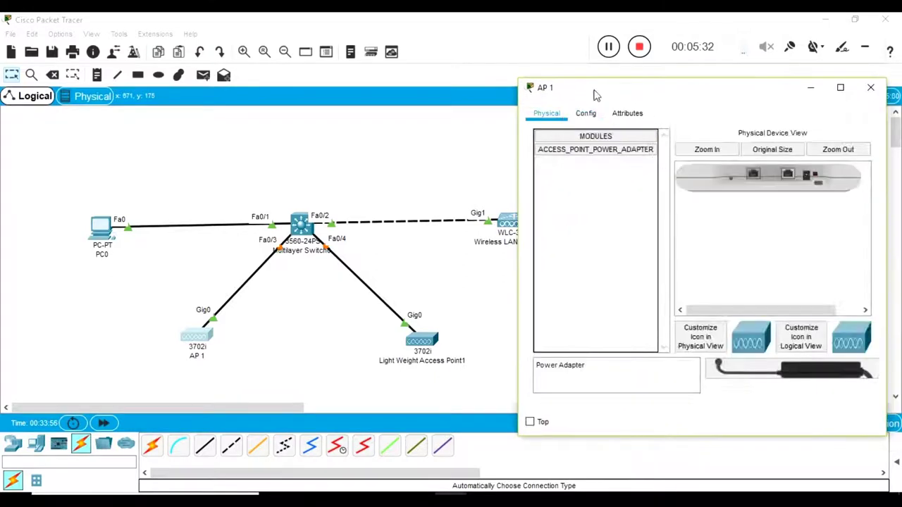
click(842, 87)
click(325, 84)
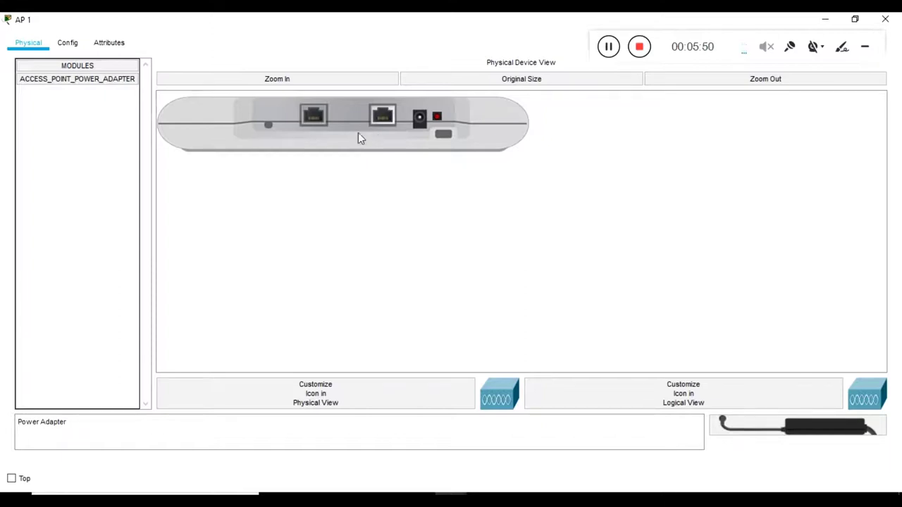
Step: Check AP 1's Config > WLC page with its empty primary controller, then select Wireless LAN Controller0
click(76, 46)
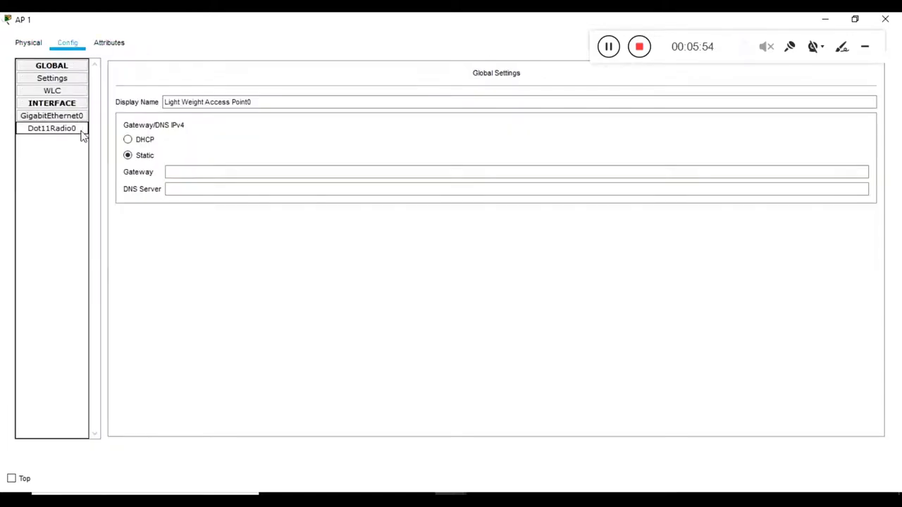
click(69, 96)
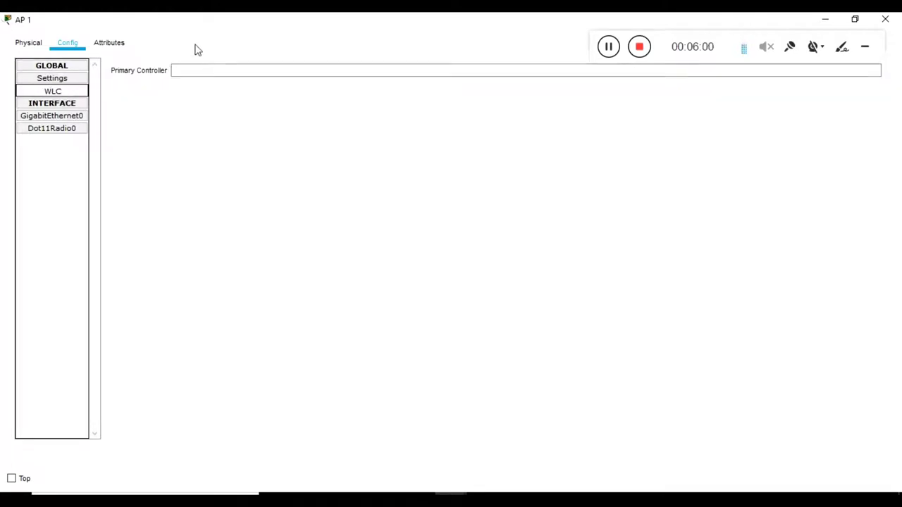
double_click(199, 22)
click(384, 162)
drag(575, 200, 467, 260)
Step: Look up the controller's management address 192.168.1.1 in Wireless LAN Controller0's settings
click(517, 233)
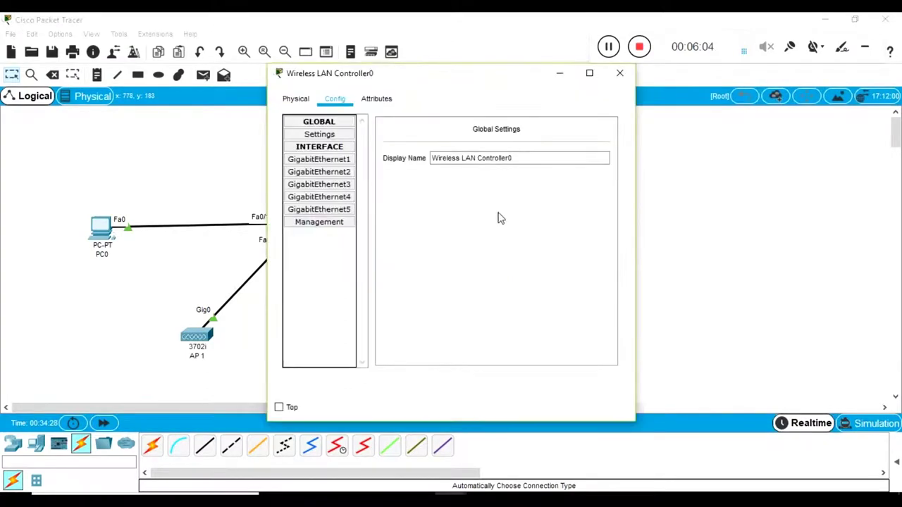
click(320, 222)
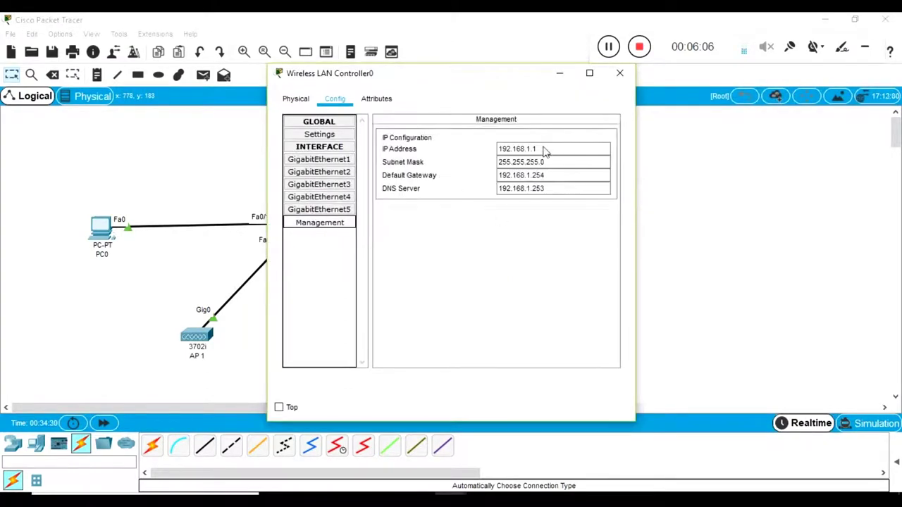
drag(544, 151, 485, 152)
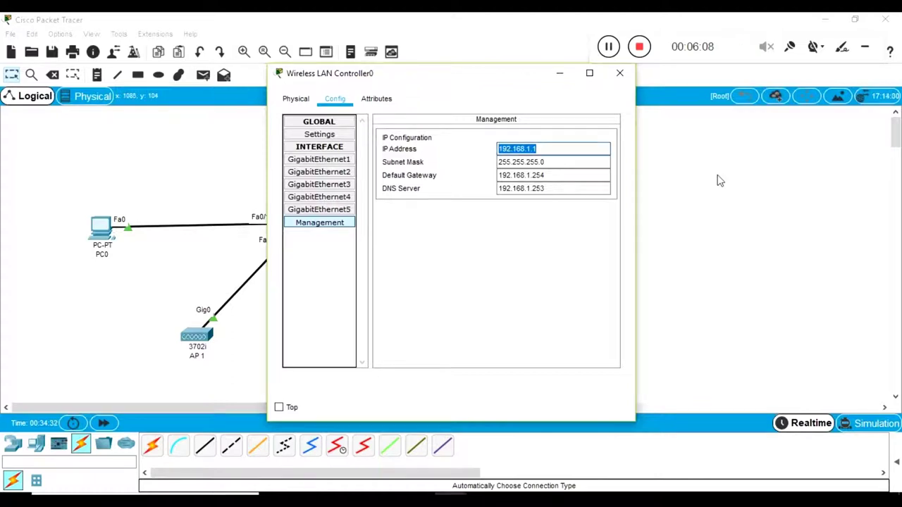
click(718, 181)
Step: Enter 192.168.1.1 as AP 1's primary controller and return to the topology
click(202, 340)
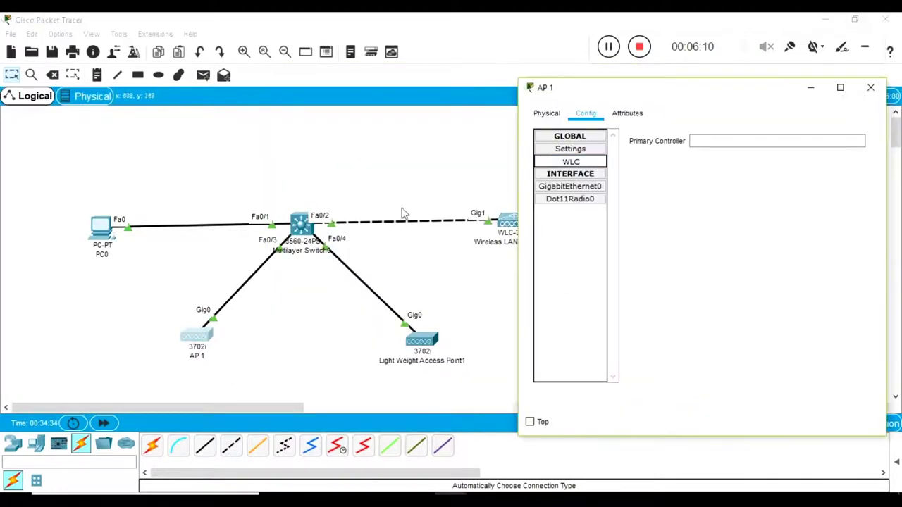
click(723, 140)
text(192.168.1.1)
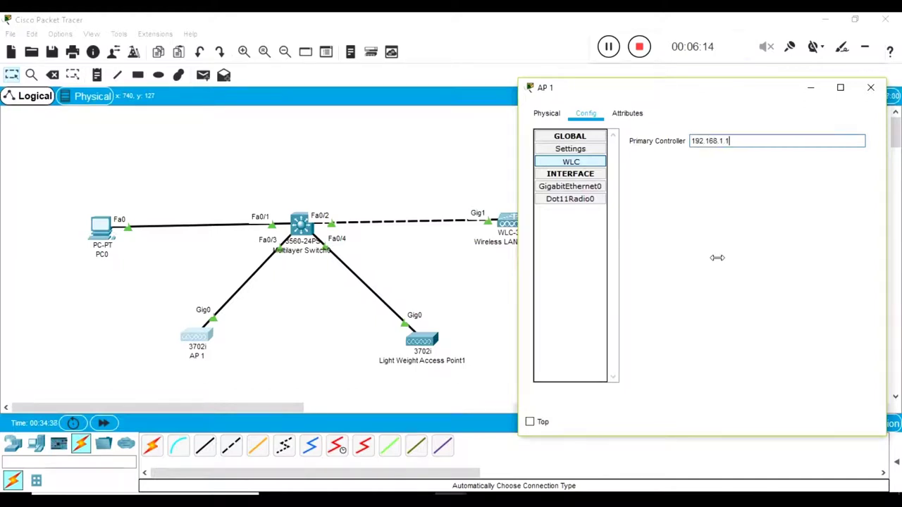
click(583, 189)
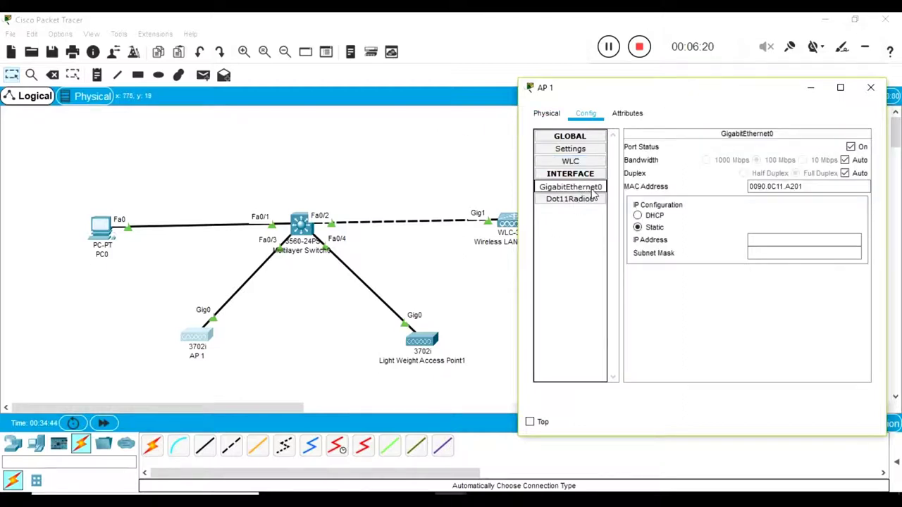
click(346, 181)
drag(460, 173, 612, 282)
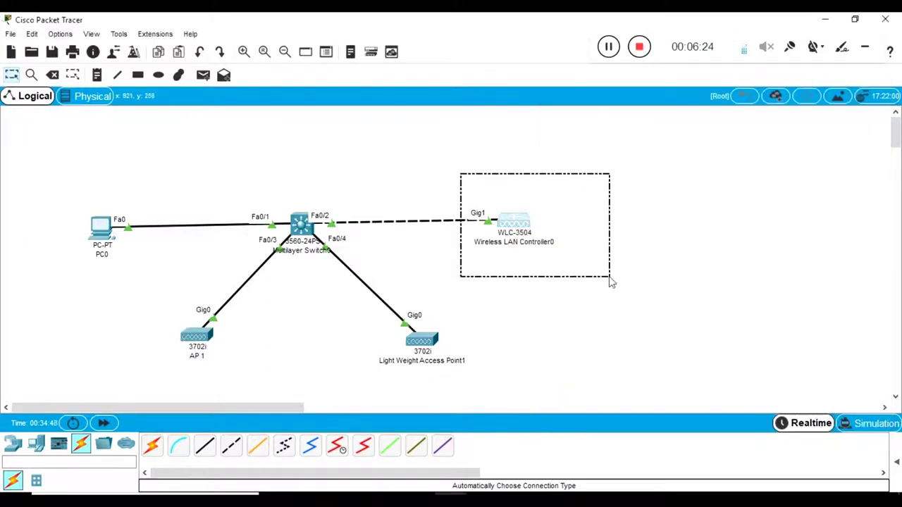
click(106, 231)
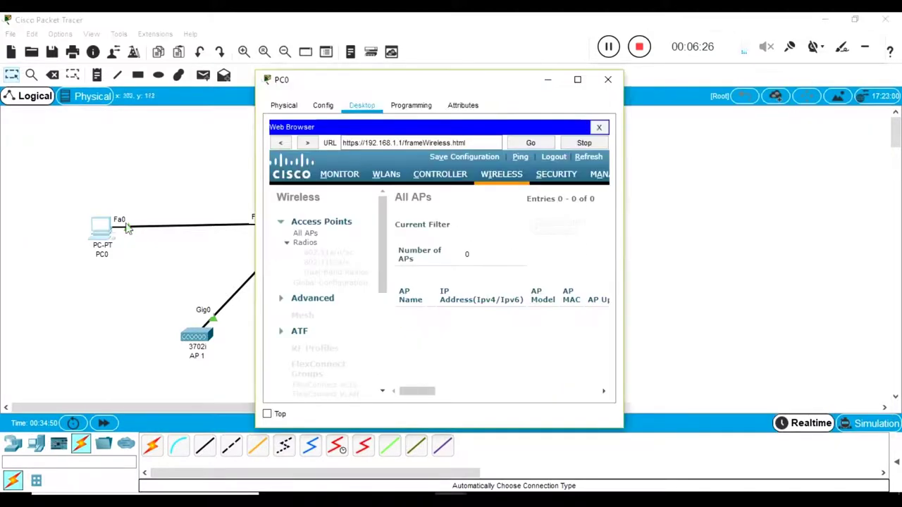
click(286, 107)
click(362, 105)
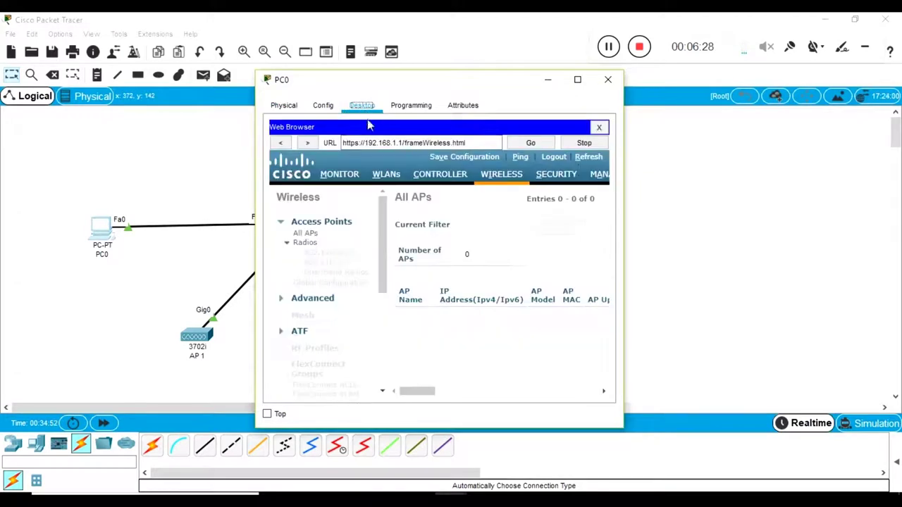
click(577, 79)
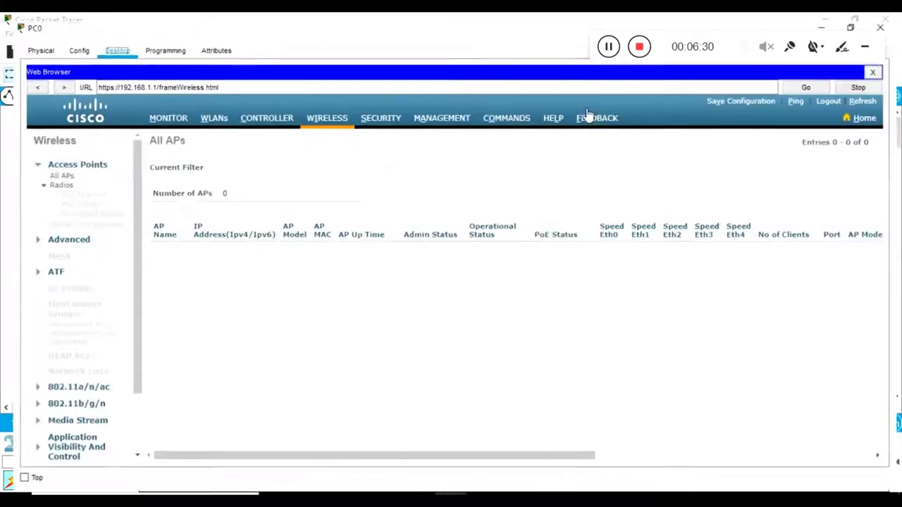
click(877, 64)
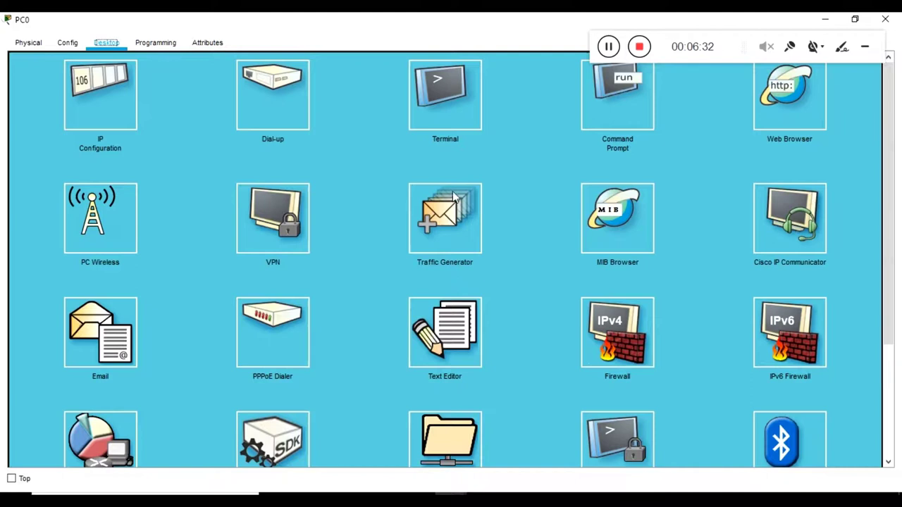
click(111, 110)
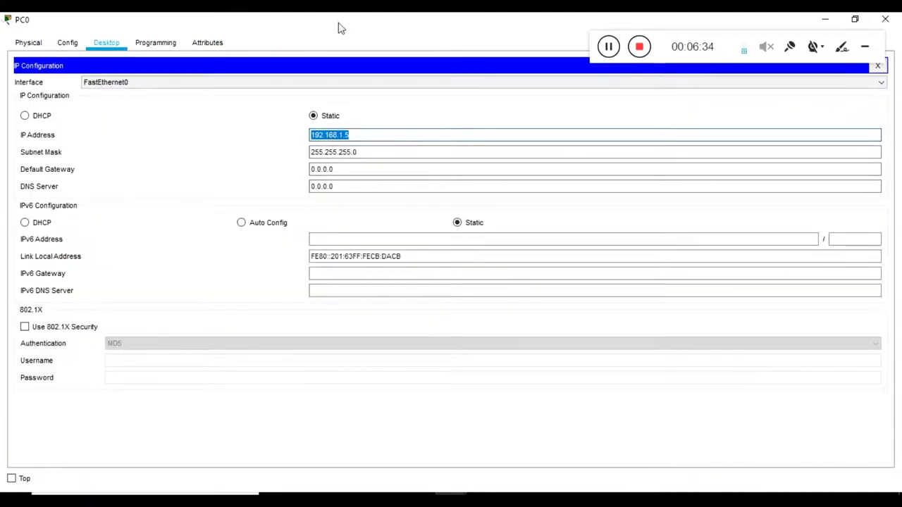
double_click(338, 23)
click(74, 326)
drag(137, 308, 256, 375)
drag(354, 301, 480, 379)
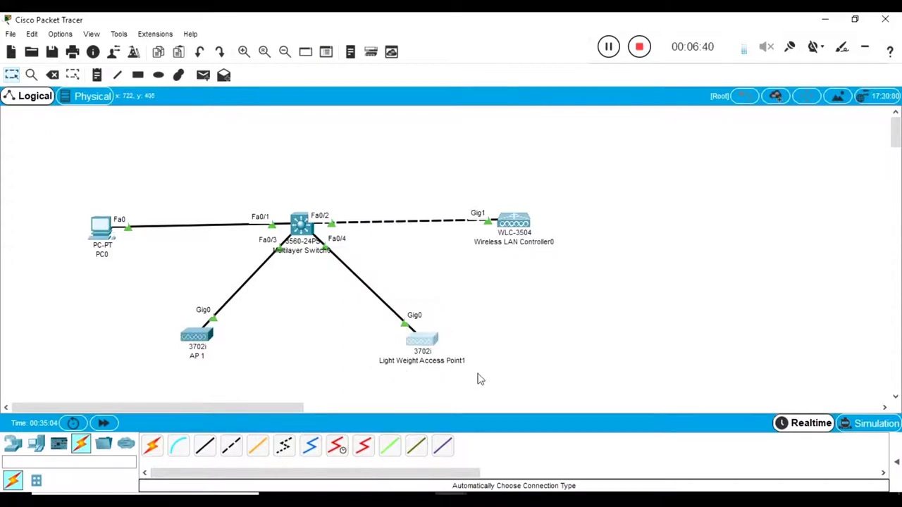
Step: Give AP 1's GigabitEthernet0 static IP 192.168.1.10 with default mask 255.255.255.0
click(200, 338)
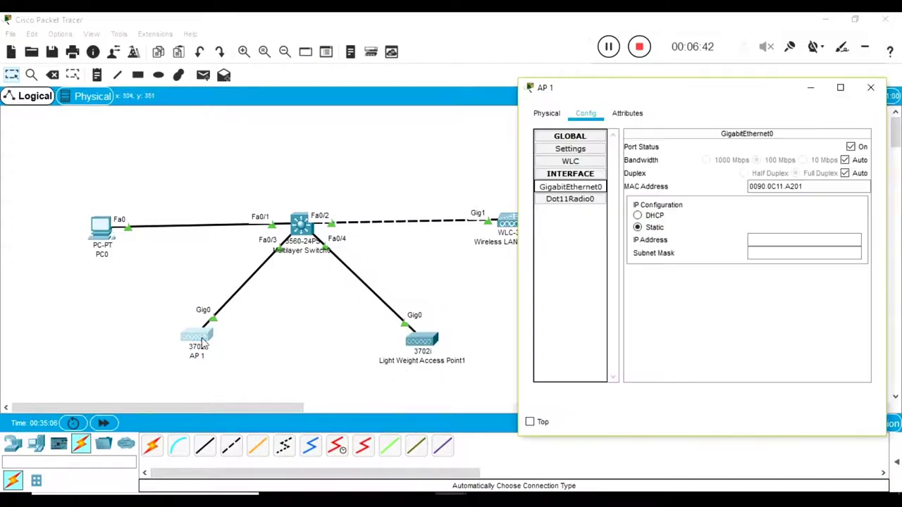
double_click(723, 100)
click(623, 170)
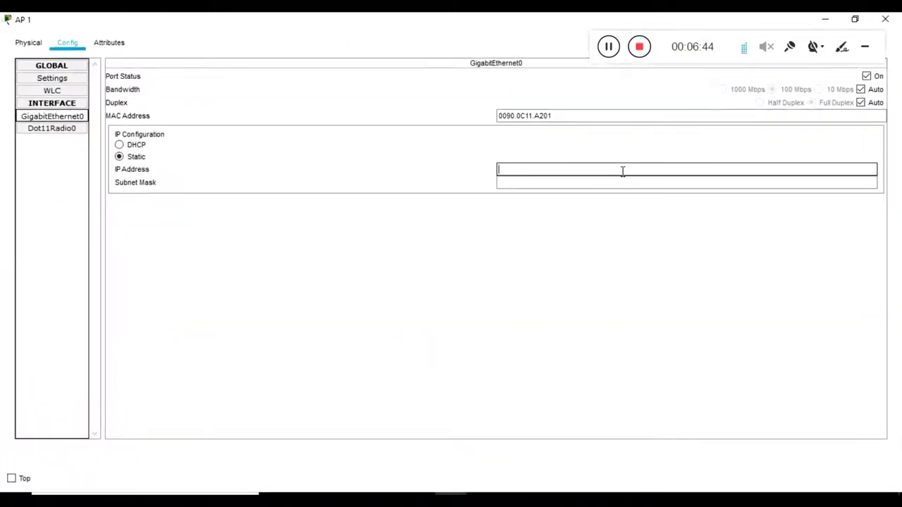
text(192.168.1.10)
key(Tab)
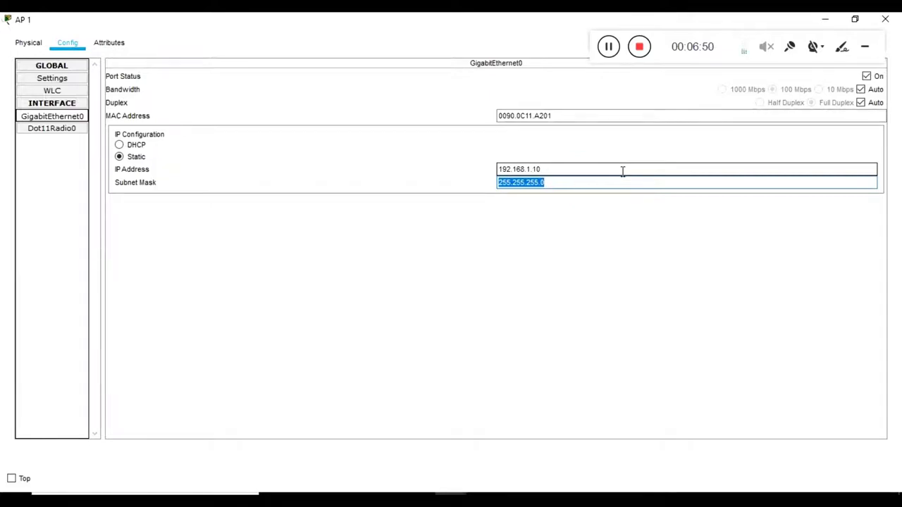
double_click(433, 21)
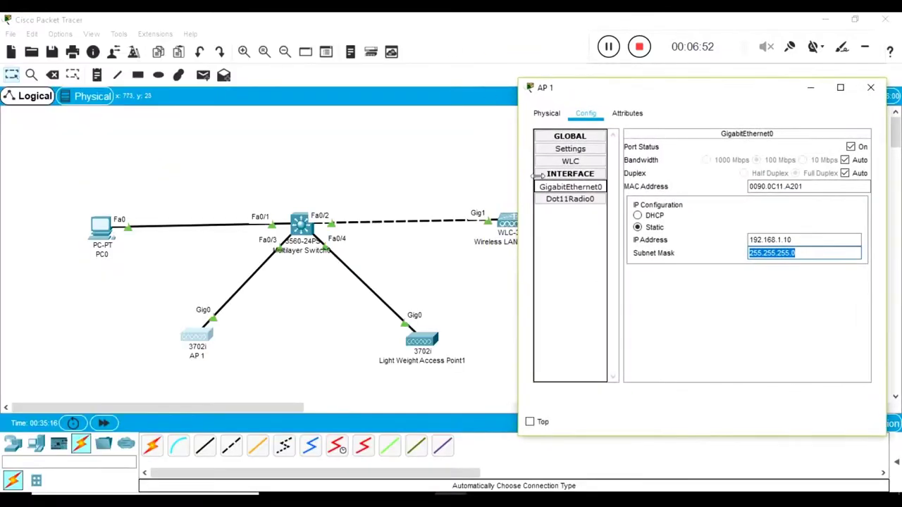
click(475, 293)
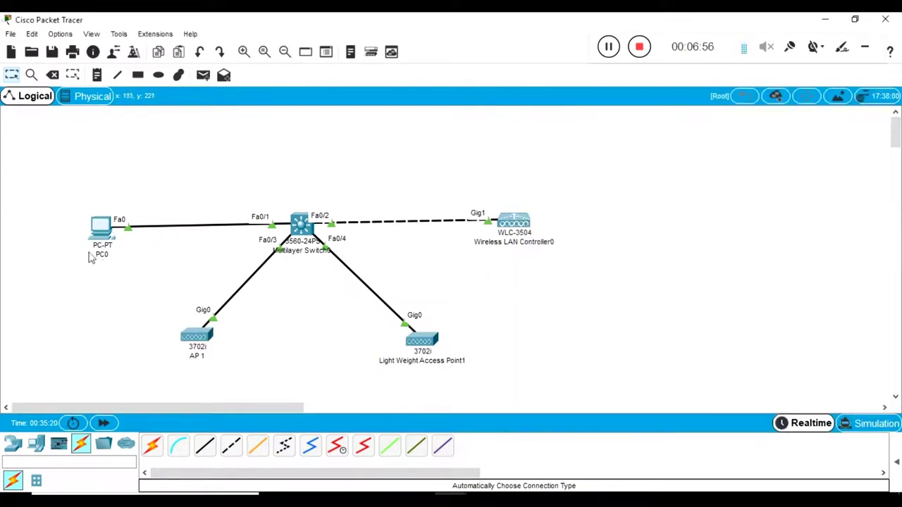
click(101, 231)
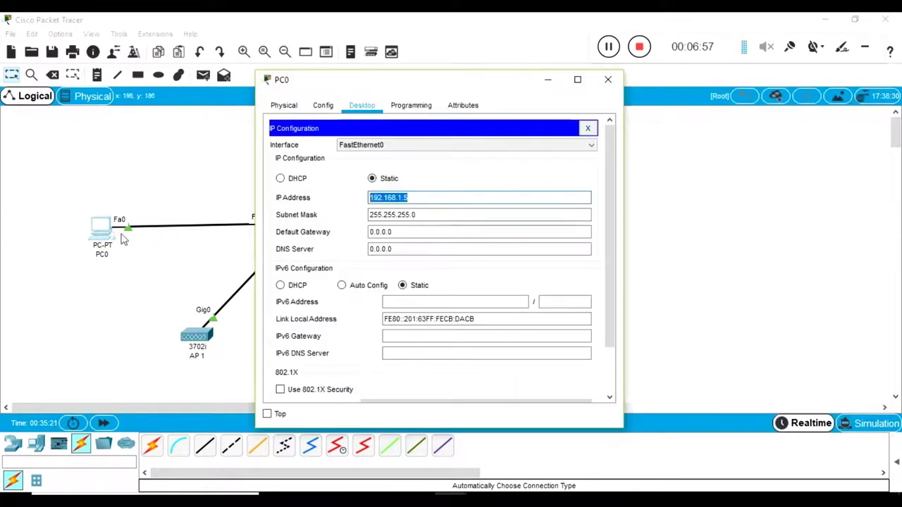
double_click(386, 82)
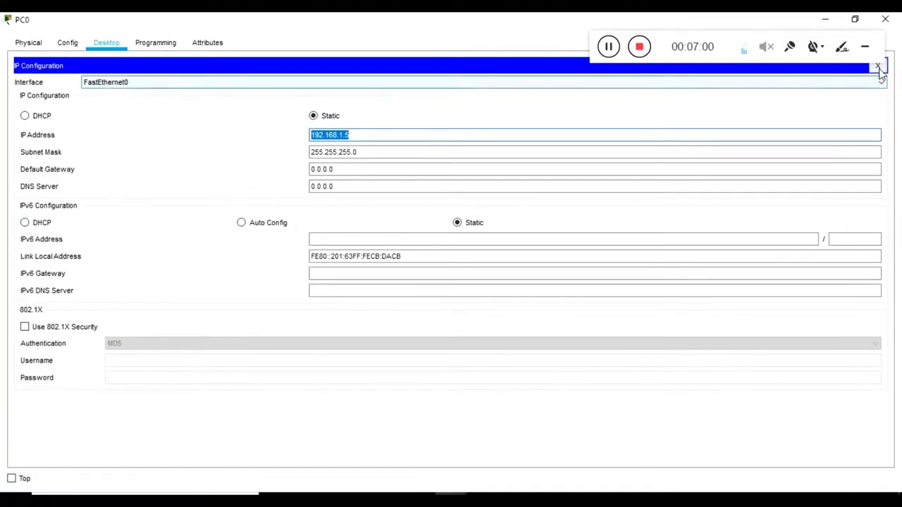
click(878, 68)
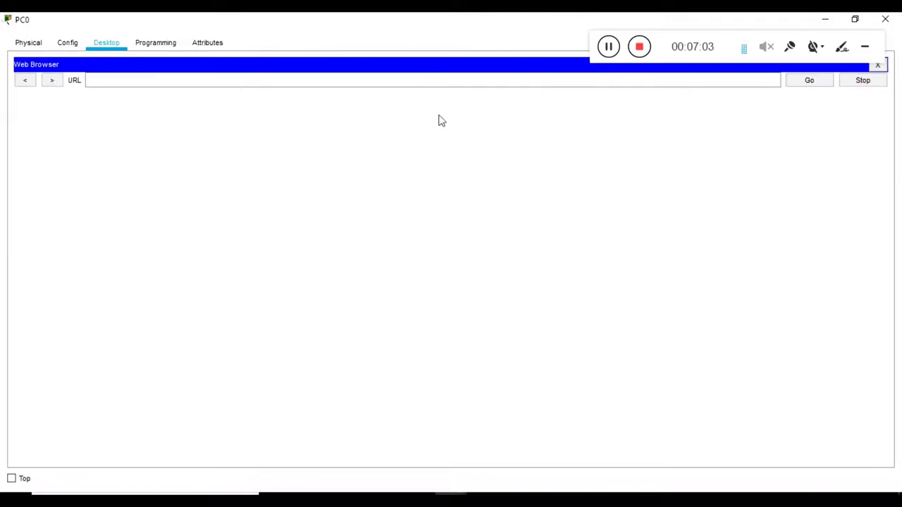
click(225, 79)
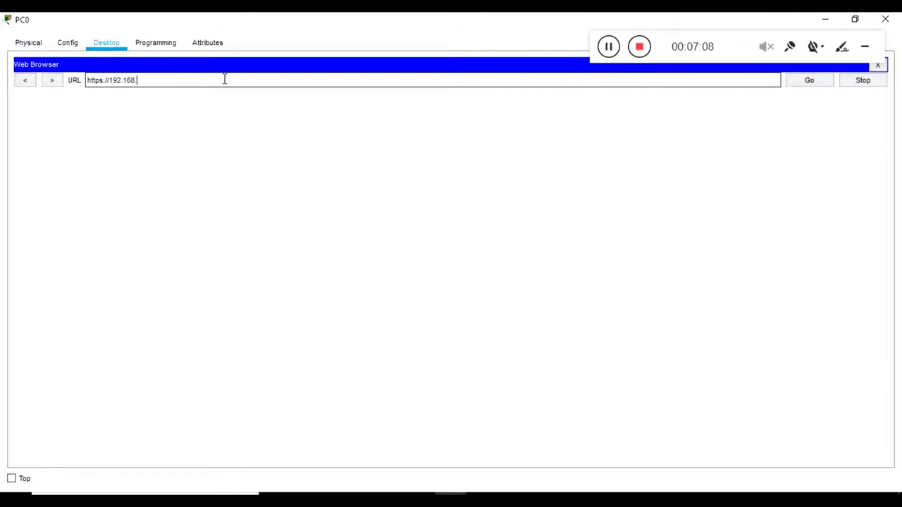
key(Return)
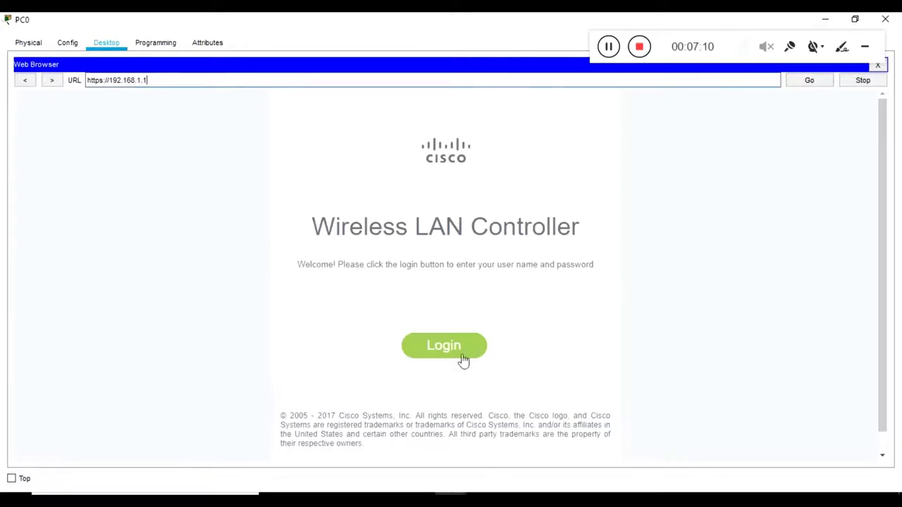
click(460, 360)
text(admin)
key(Tab)
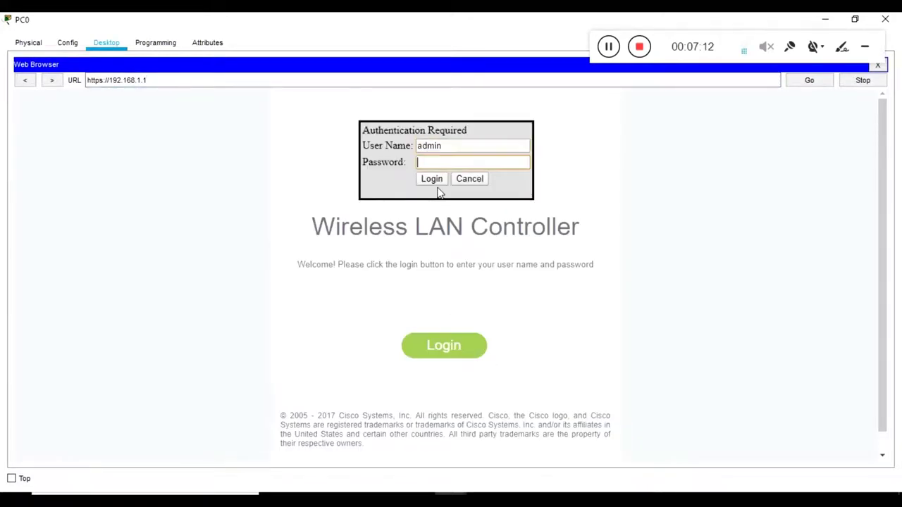
key(Return)
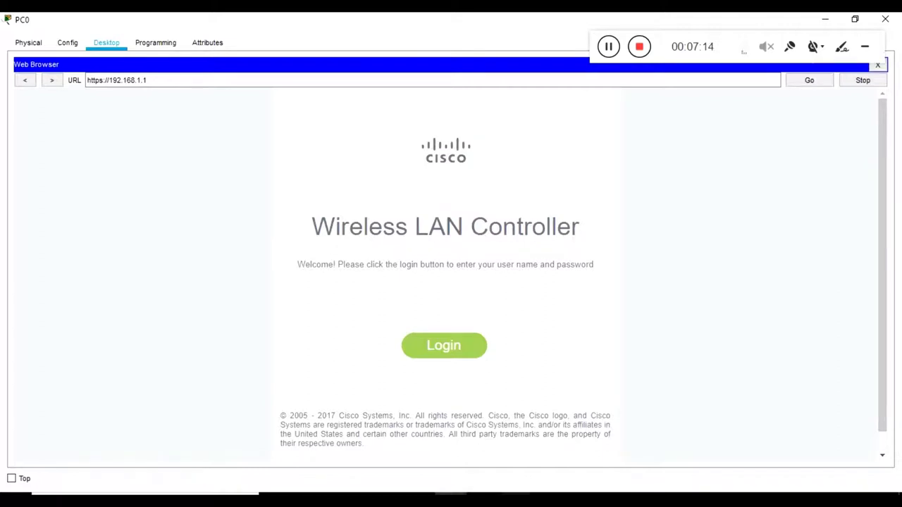
key(alt+Tab)
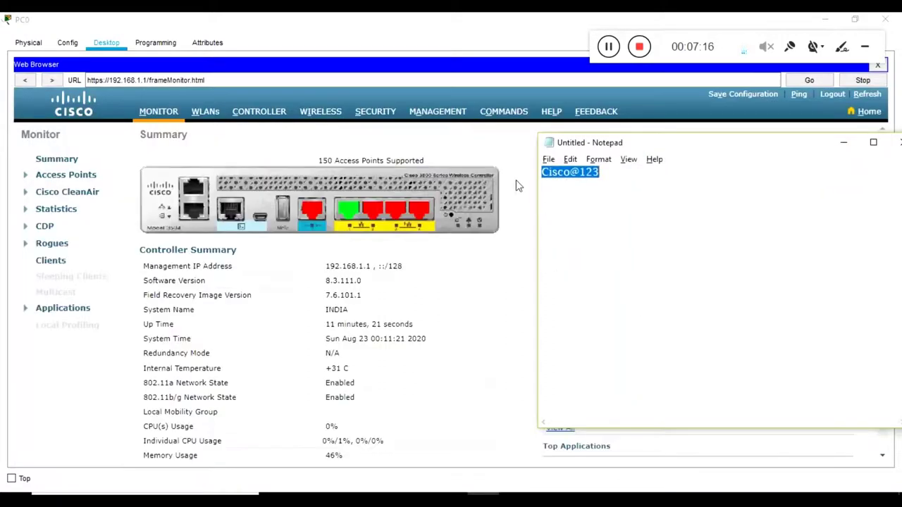
click(516, 182)
Step: Open WIRELESS > All APs and check AP 1's entry at 192.168.1.10 and its MAC address
scroll(598, 233, down, 6)
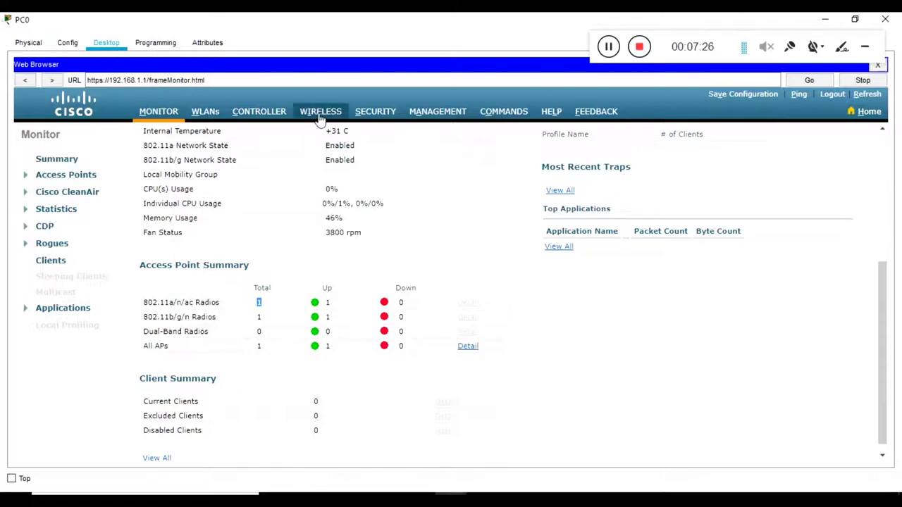
click(467, 347)
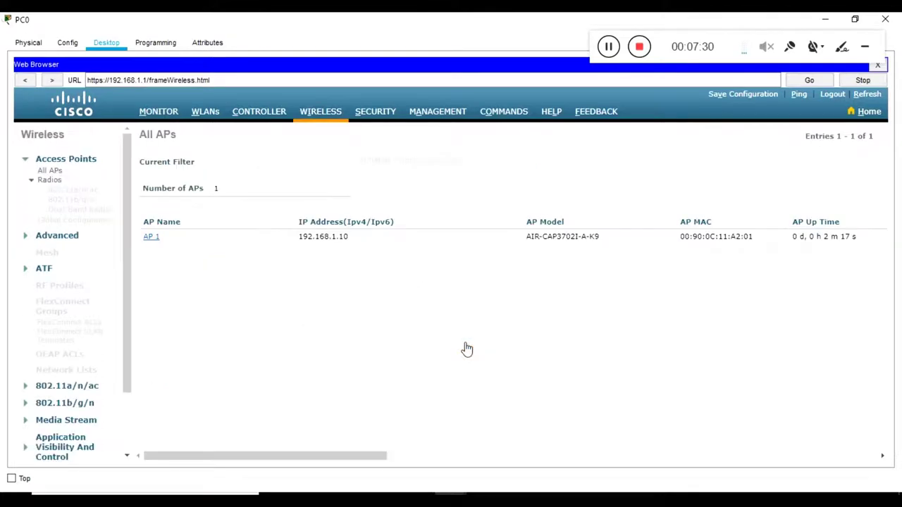
click(151, 240)
double_click(307, 240)
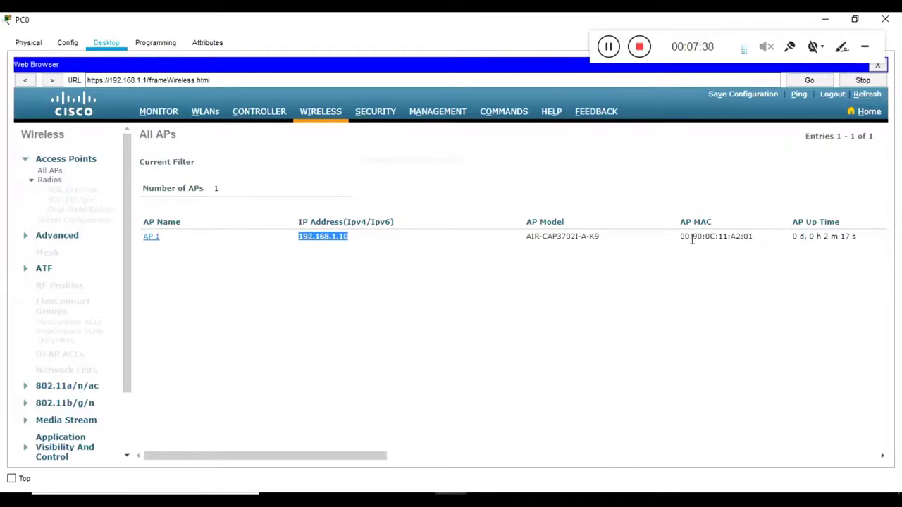
drag(681, 240, 757, 238)
click(743, 267)
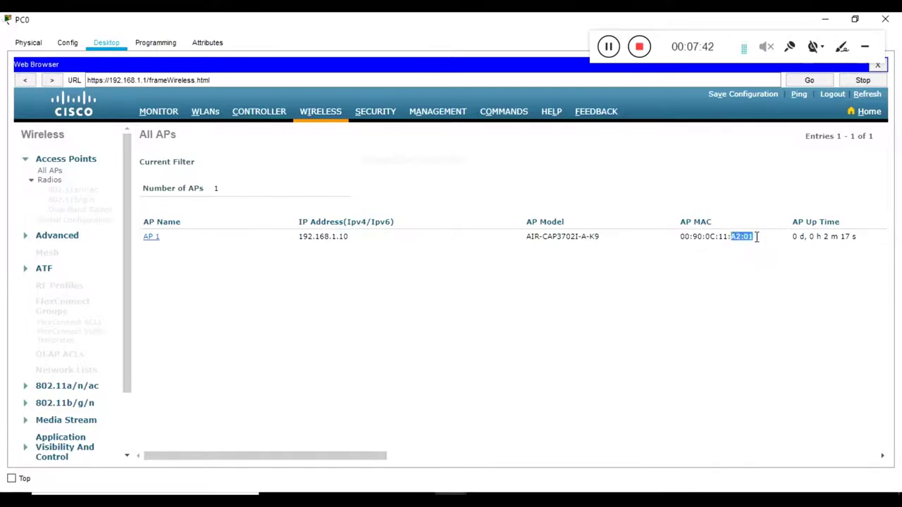
Step: Minimize PC0, check AP 1's MAC in its settings, then open Light Weight Access Point1
click(826, 20)
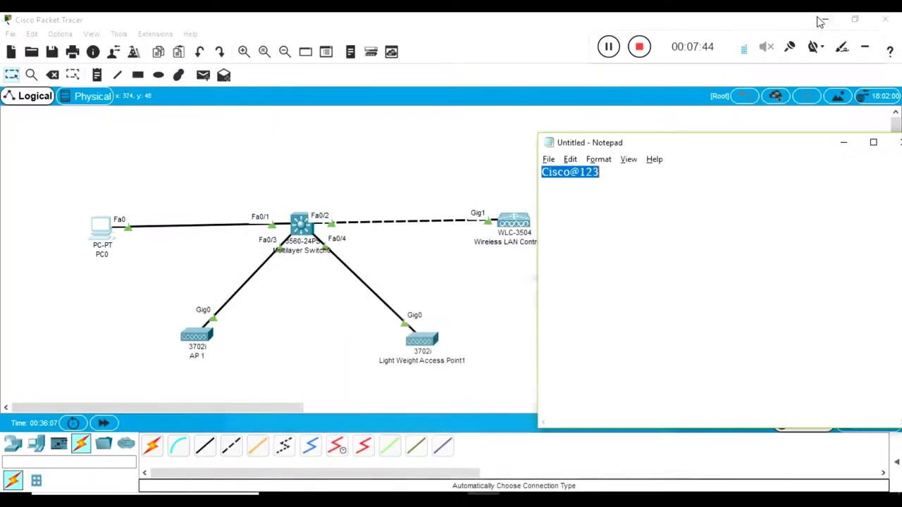
click(426, 196)
click(207, 336)
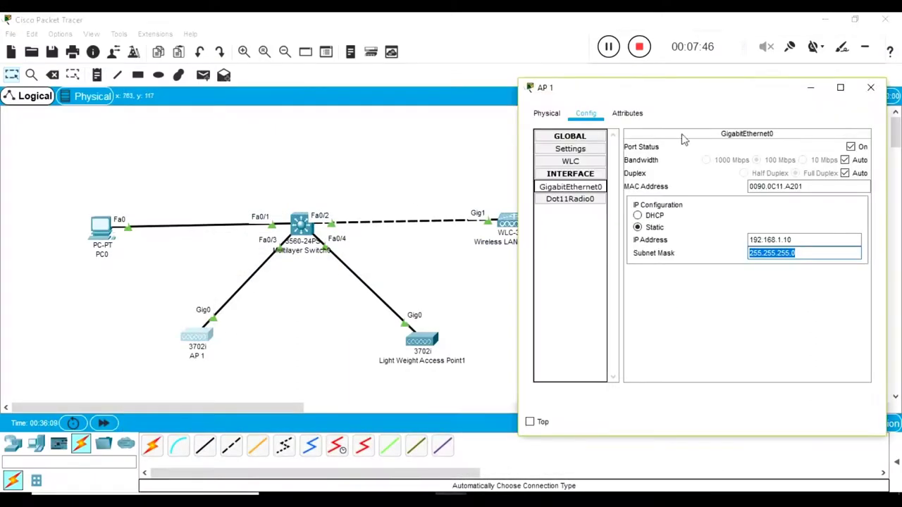
mouse_move(802, 188)
mouse_down()
mouse_move(770, 192)
mouse_move(786, 192)
mouse_up()
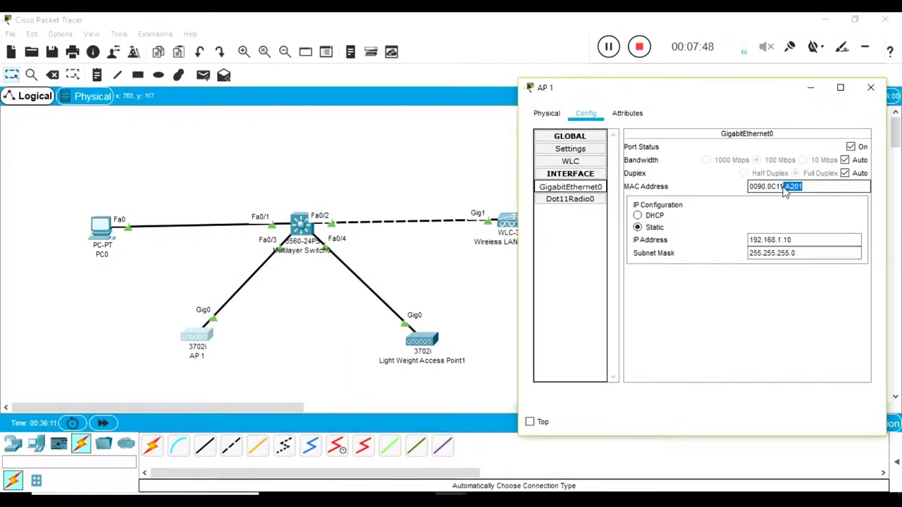
click(441, 182)
drag(263, 380, 174, 318)
click(422, 341)
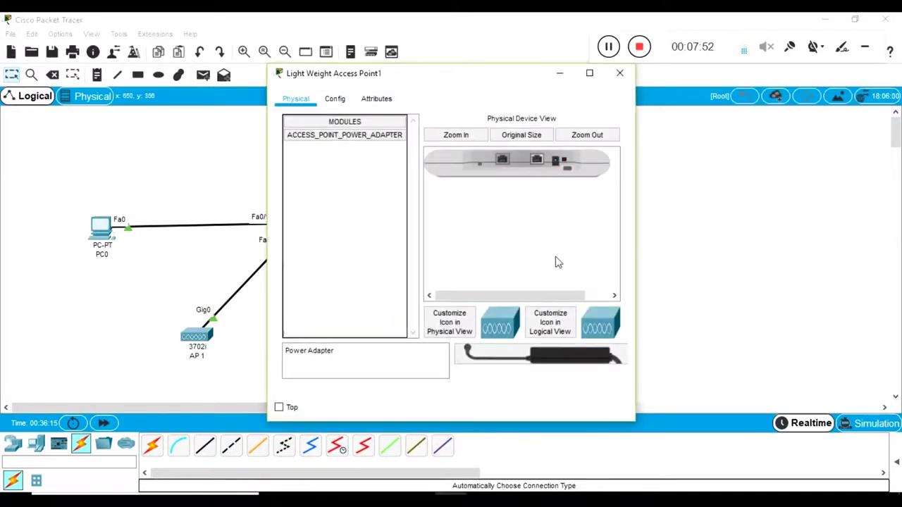
Step: Set Light Weight Access Point1's primary controller to 192.168.1.1 under Config > WLC
click(363, 100)
click(334, 99)
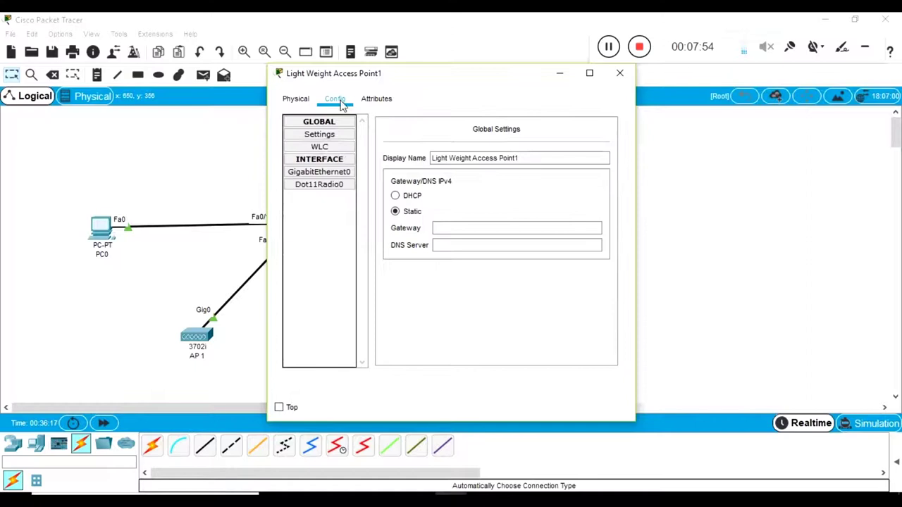
click(320, 147)
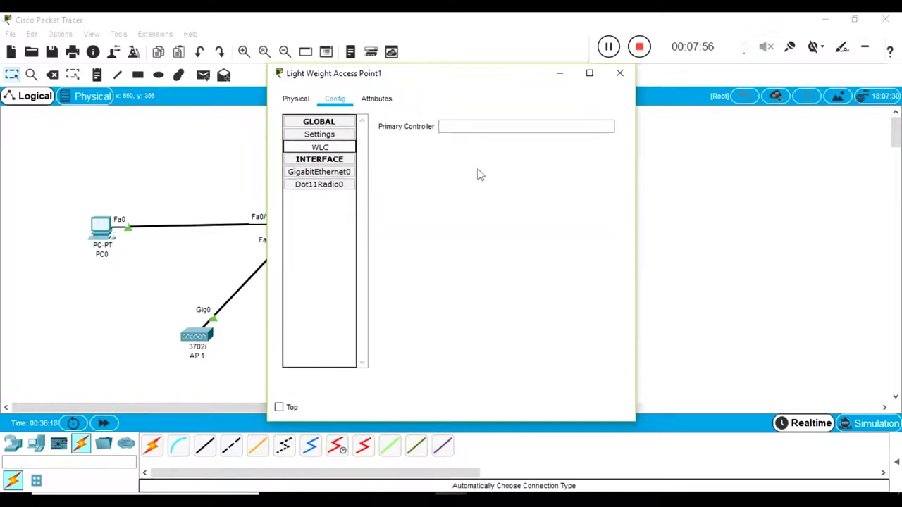
click(479, 131)
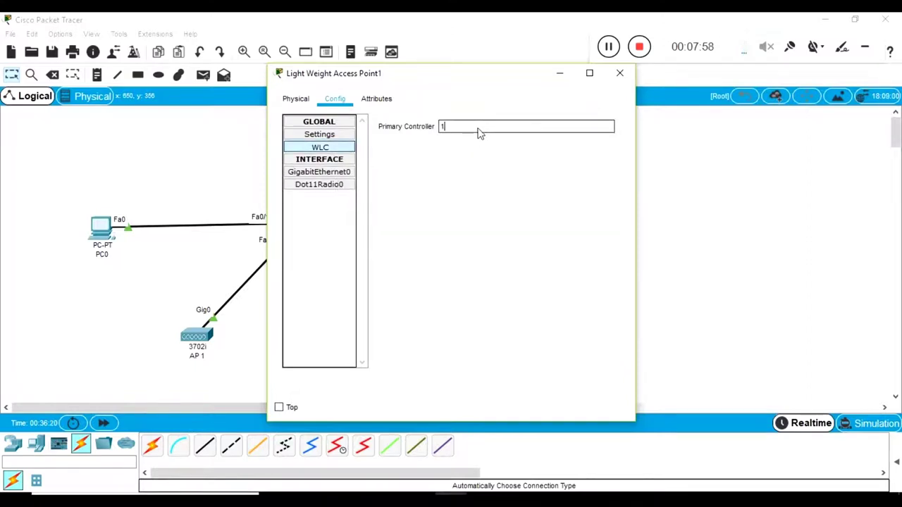
text(192.168.1.1)
Step: Give its GigabitEthernet0 static IP 192.168.1.20 with mask 255.255.255.0 and close the window
click(319, 172)
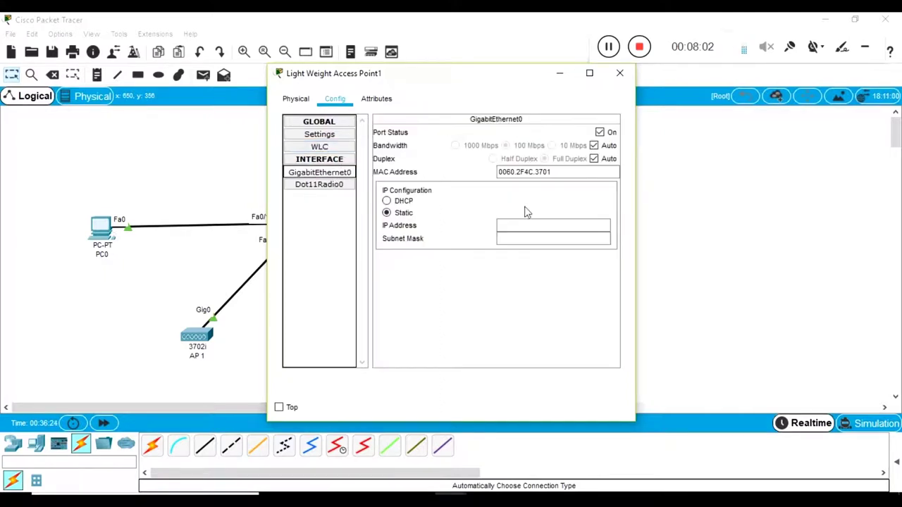
click(529, 227)
text(192)
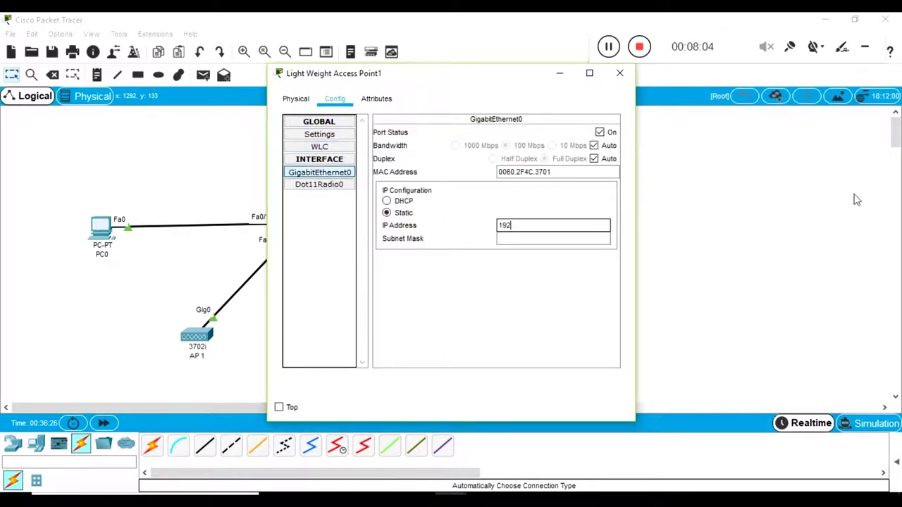
text(.168.1.20)
key(Tab)
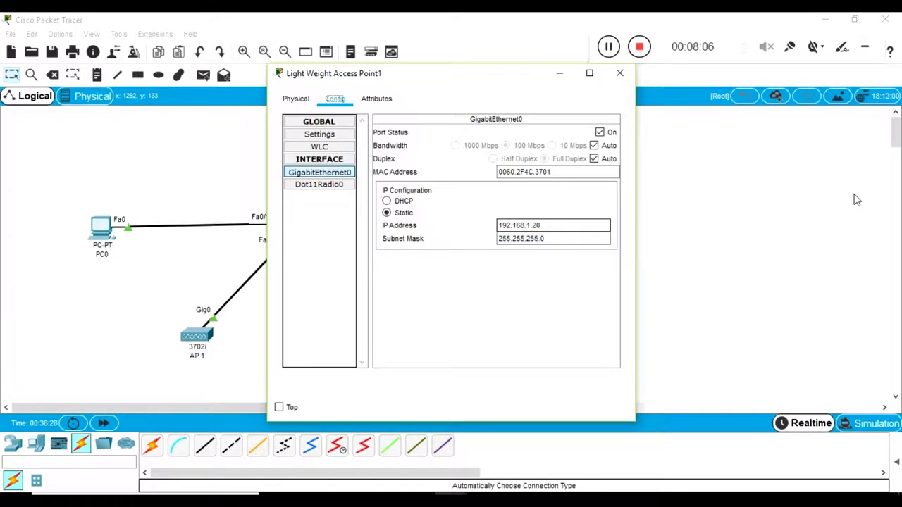
key(Escape)
click(427, 345)
key(Escape)
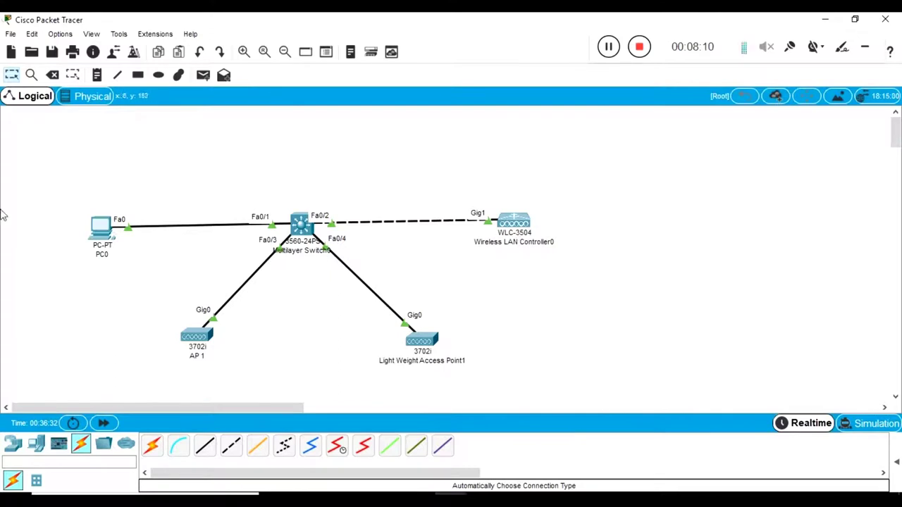
Step: Reopen PC0's browser full screen and refresh the All APs list to show the new access point
click(99, 229)
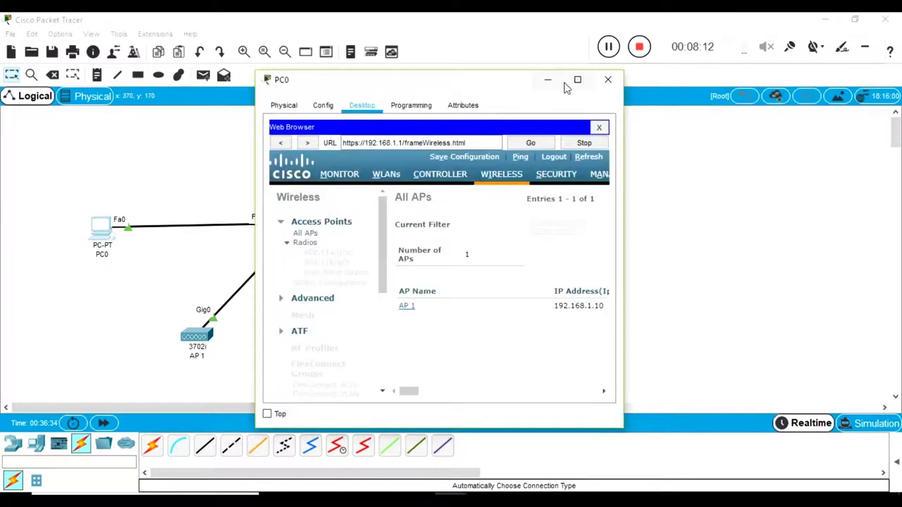
click(577, 79)
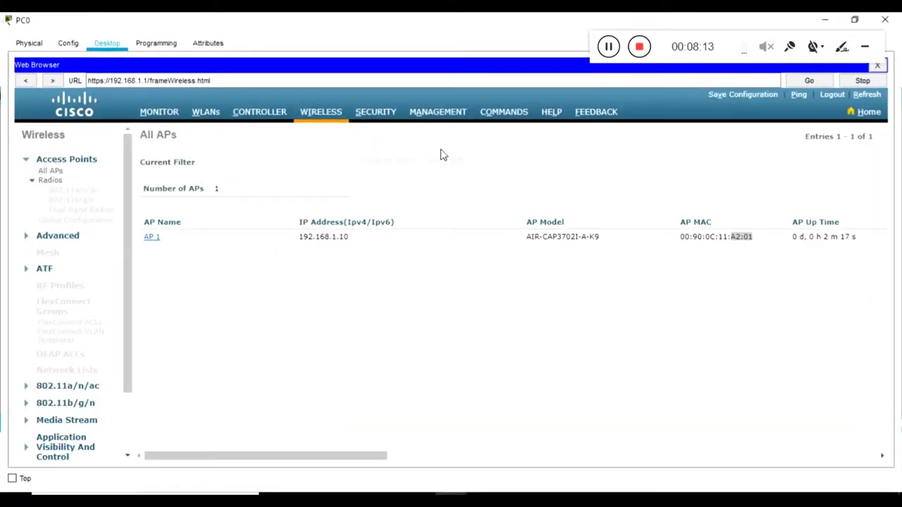
click(866, 98)
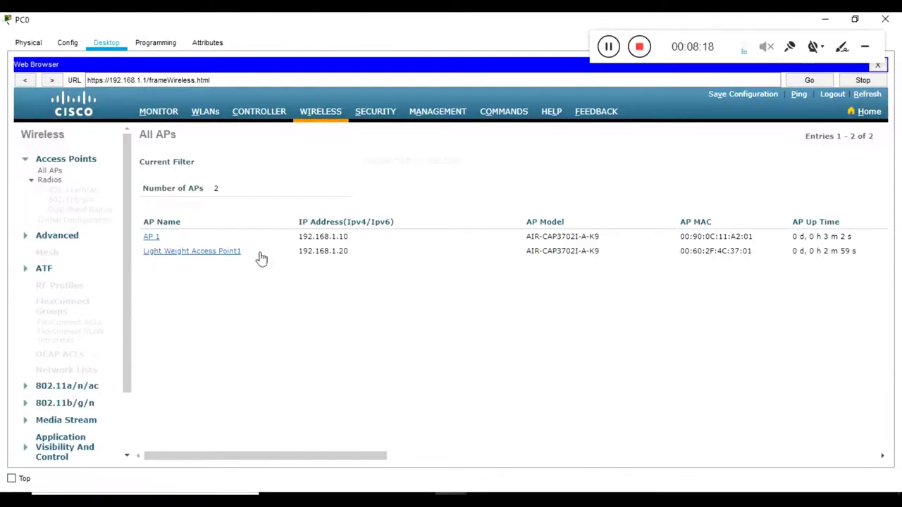
drag(260, 259, 292, 289)
click(210, 283)
Step: Verify the second AP's address 192.168.1.20, model and MAC, then close PC0's browser
click(292, 289)
key(alt+F4)
drag(509, 347, 366, 391)
key(alt+Tab)
drag(359, 251, 290, 255)
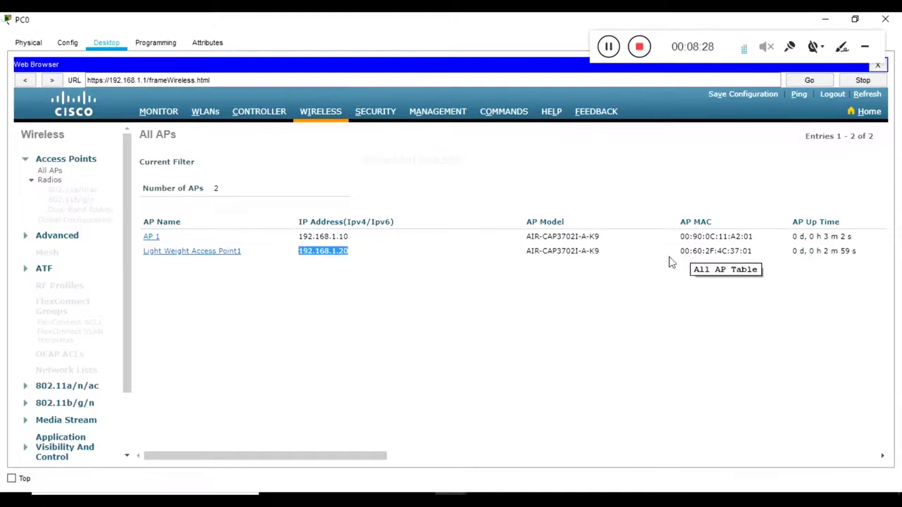
double_click(566, 251)
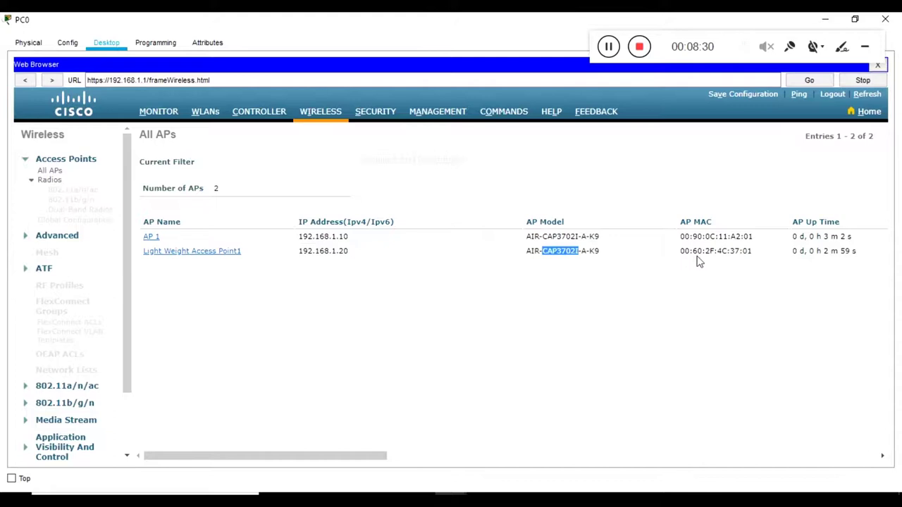
drag(754, 254, 732, 255)
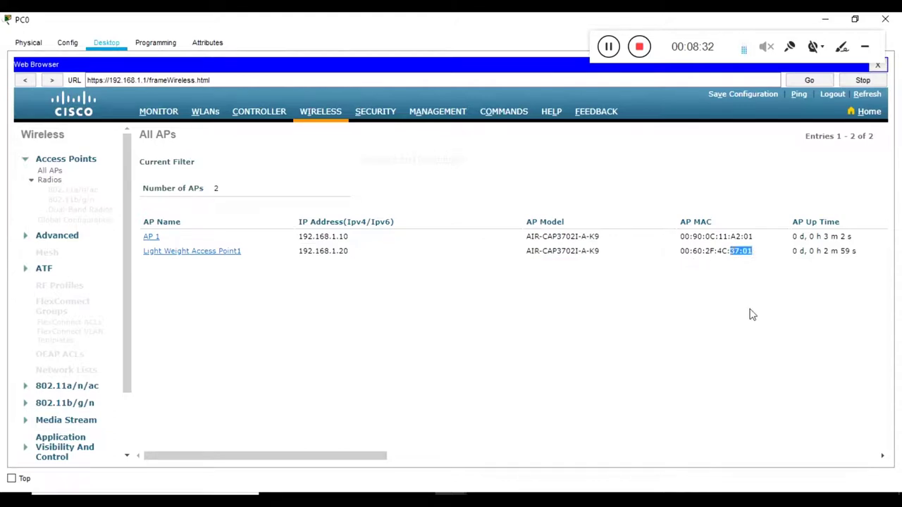
key(alt+F4)
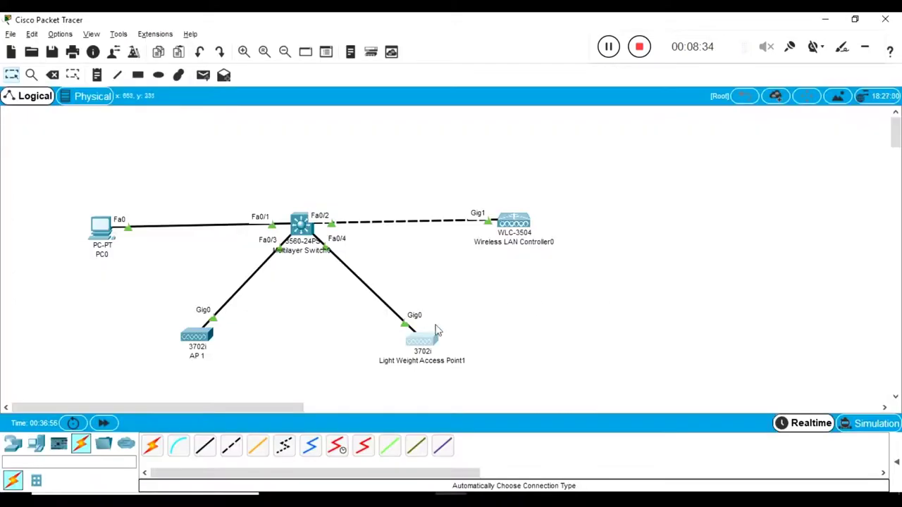
click(430, 341)
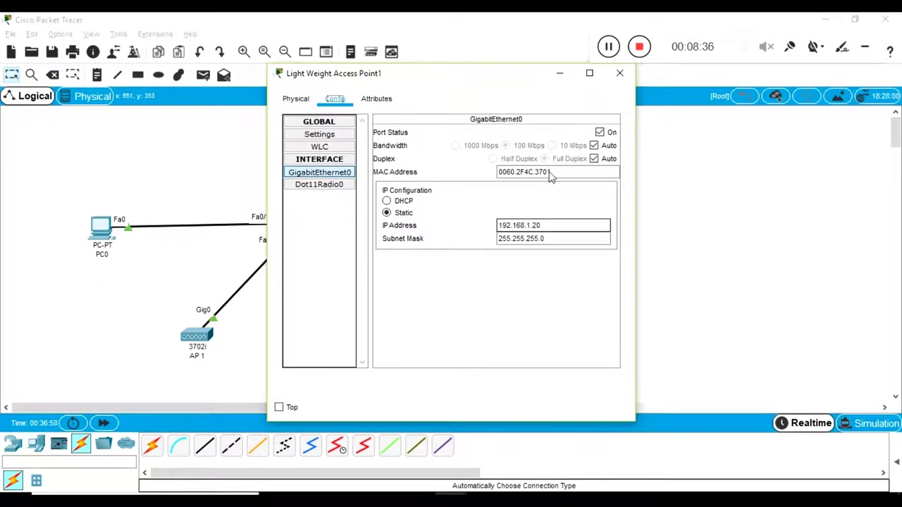
drag(553, 179, 531, 174)
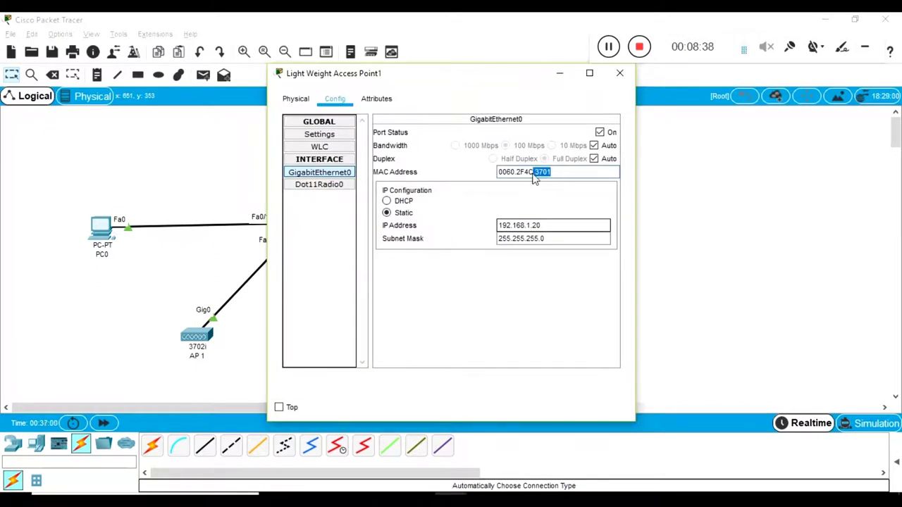
key(alt+F4)
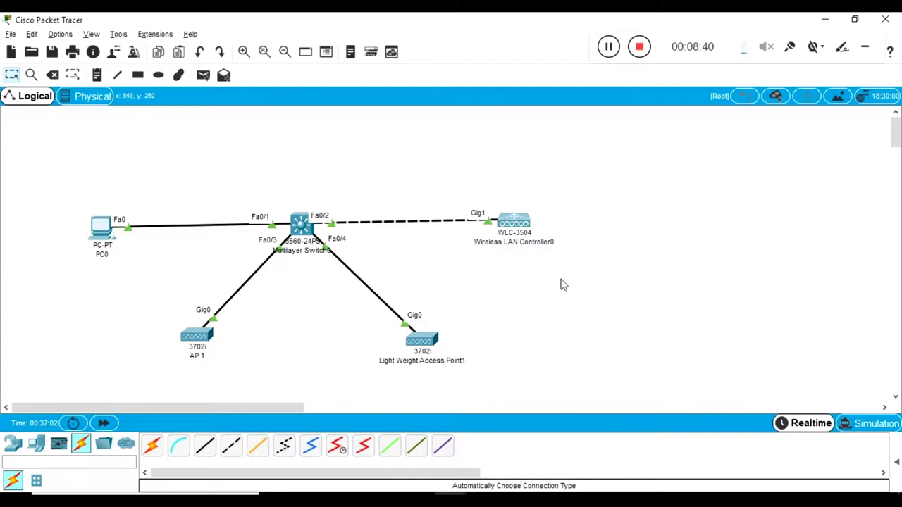
key(alt+Tab)
key(alt+F4)
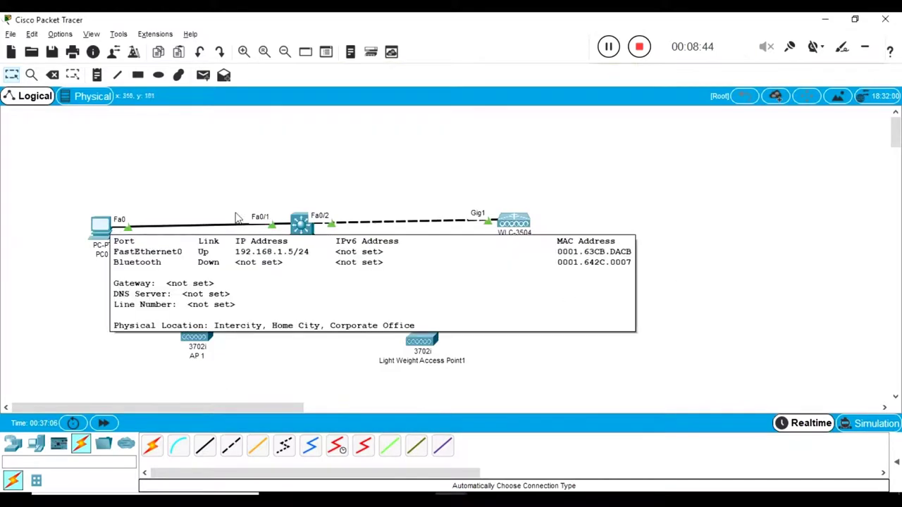
click(103, 227)
click(578, 80)
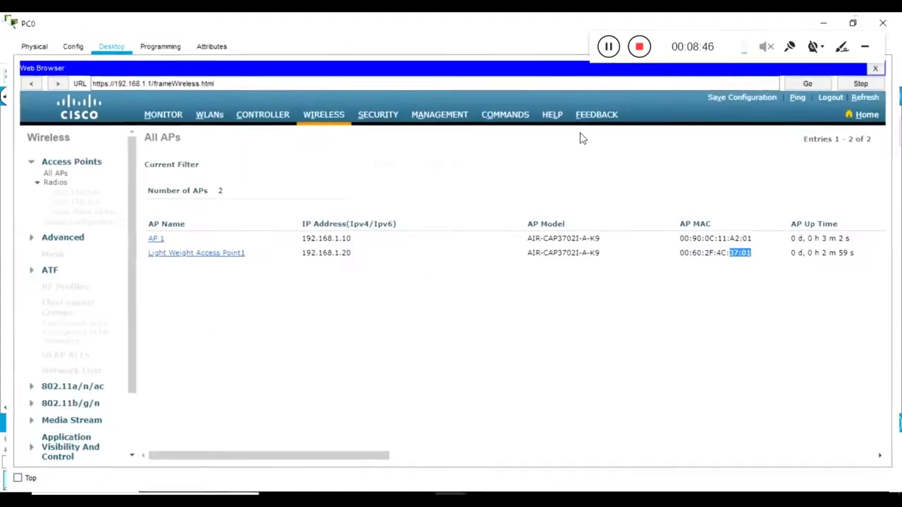
click(159, 111)
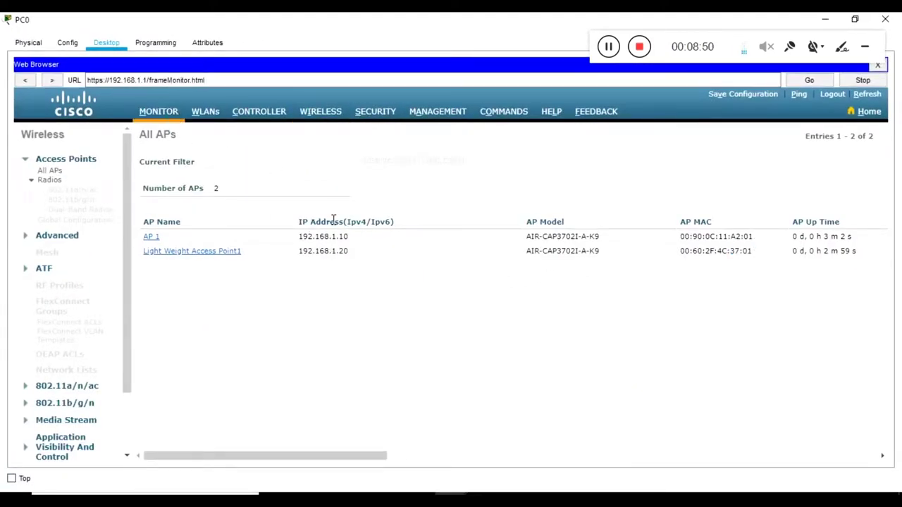
scroll(401, 246, down, 5)
drag(253, 268, 158, 266)
drag(218, 380, 142, 377)
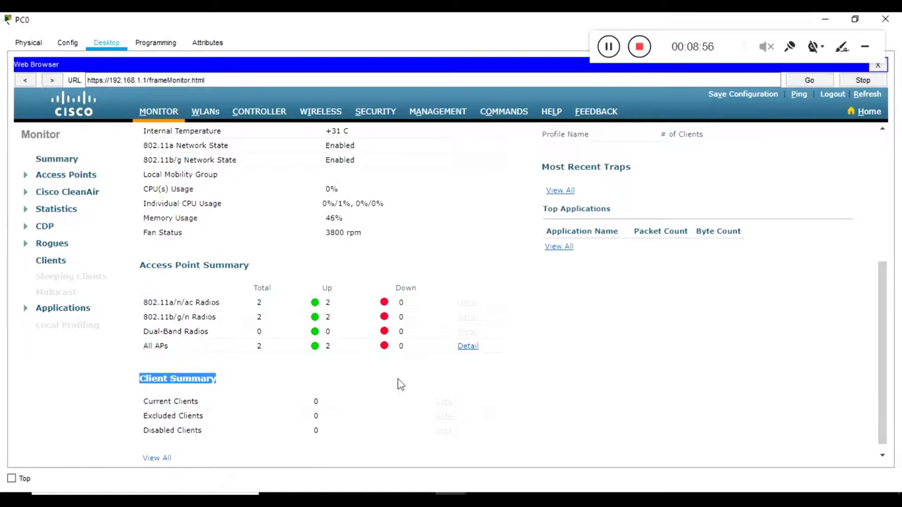
double_click(401, 18)
Step: Select all five devices and move the whole network up and to the right
click(129, 333)
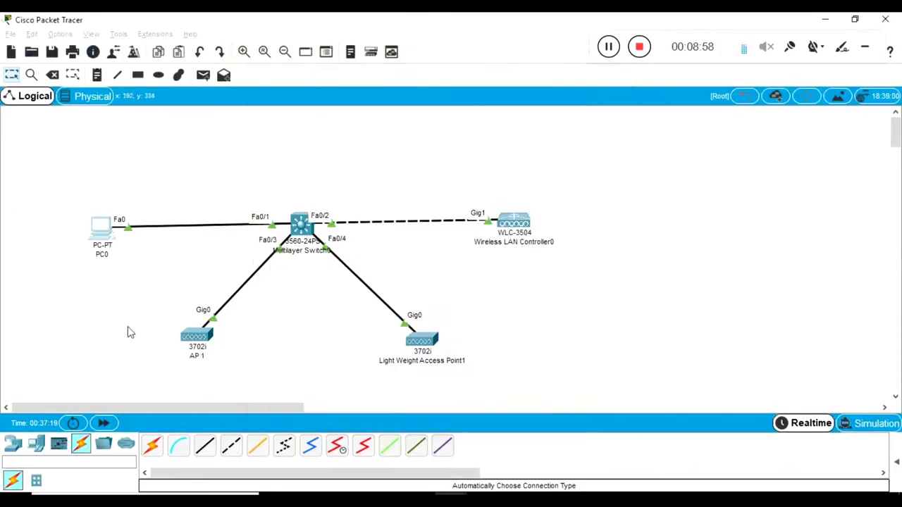
drag(61, 191, 530, 366)
drag(444, 353, 461, 306)
drag(599, 148, 485, 224)
drag(520, 251, 157, 359)
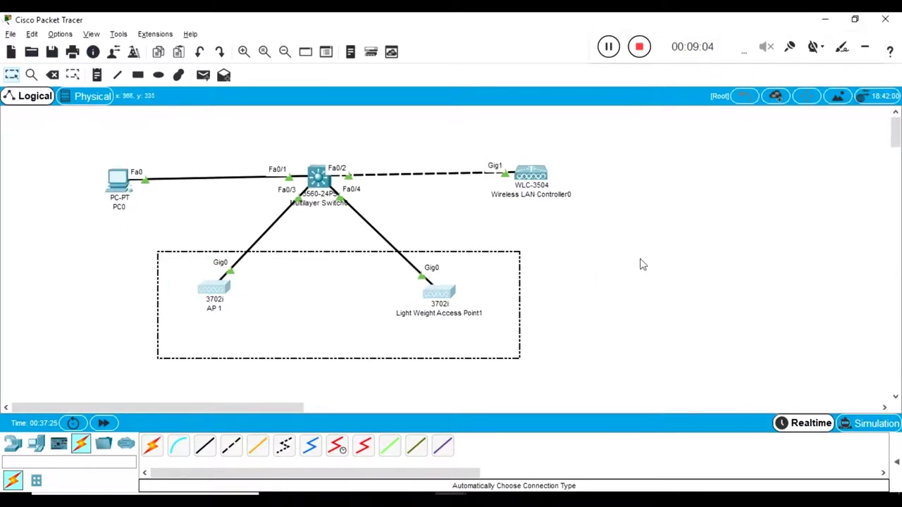
click(643, 264)
Step: Bring back PC0's controller page, scroll it to the top, then minimize PC0
key(alt+Tab)
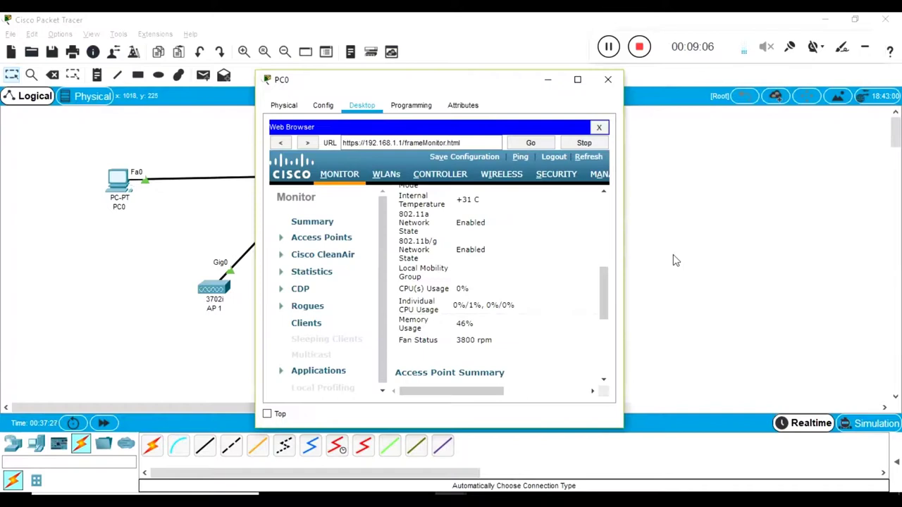
click(578, 79)
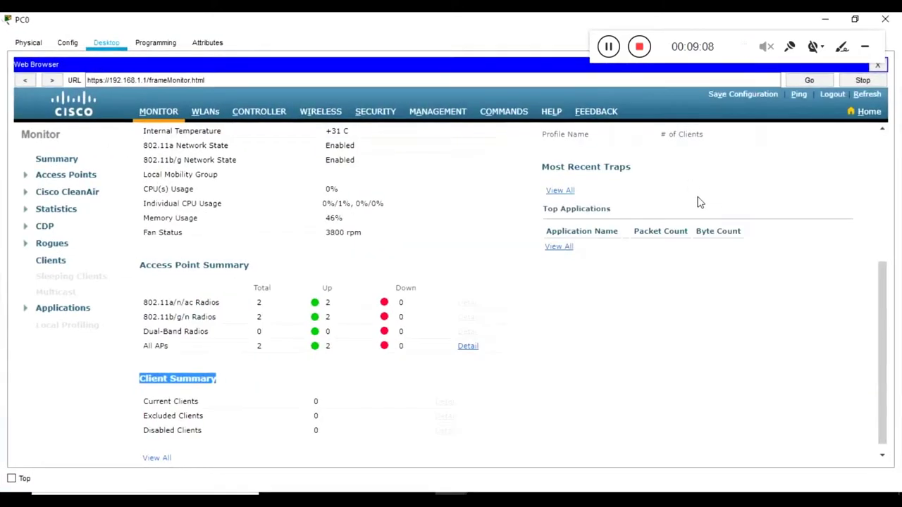
scroll(536, 289, up, 5)
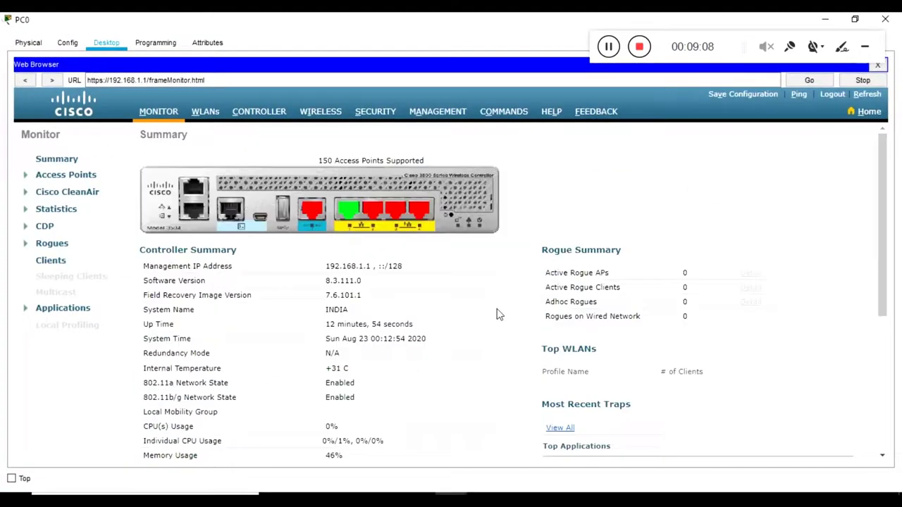
click(828, 20)
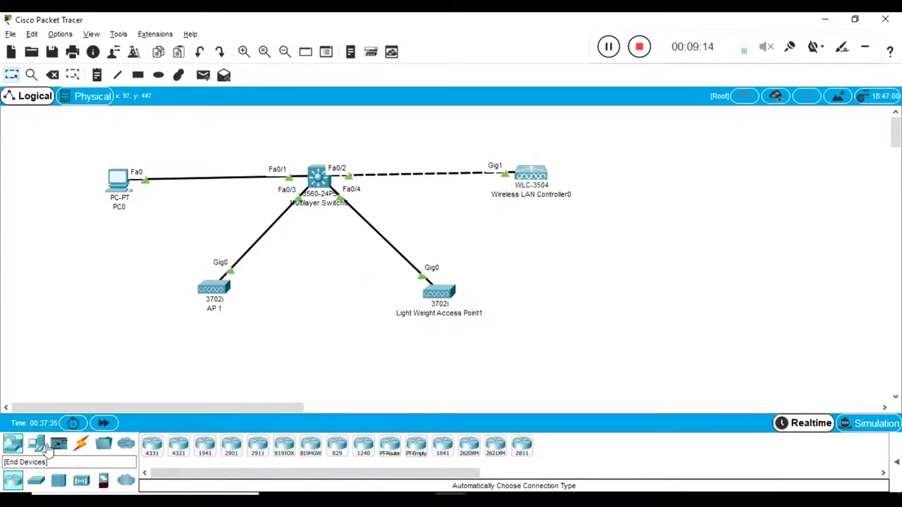
Step: Drop a Laptop and a Smartphone from End Devices below the two APs, then open Laptop0
click(39, 448)
drag(178, 445, 125, 345)
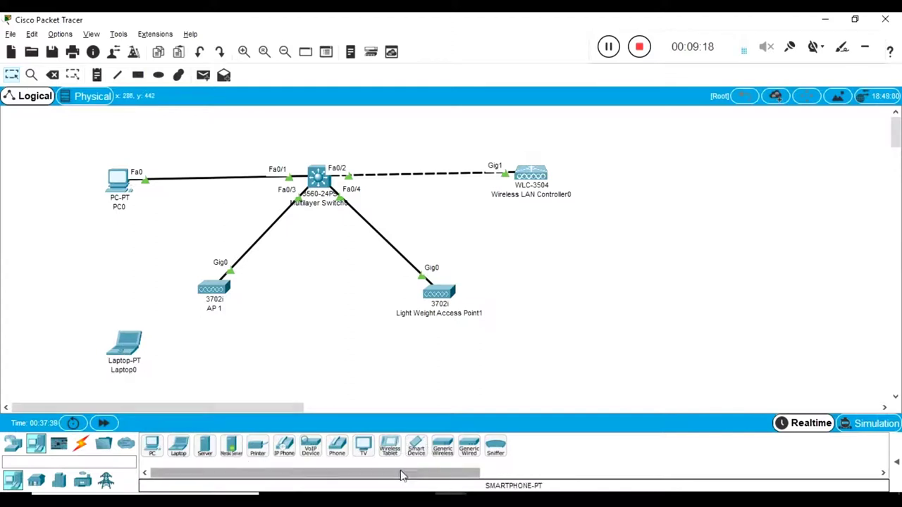
drag(417, 449, 552, 352)
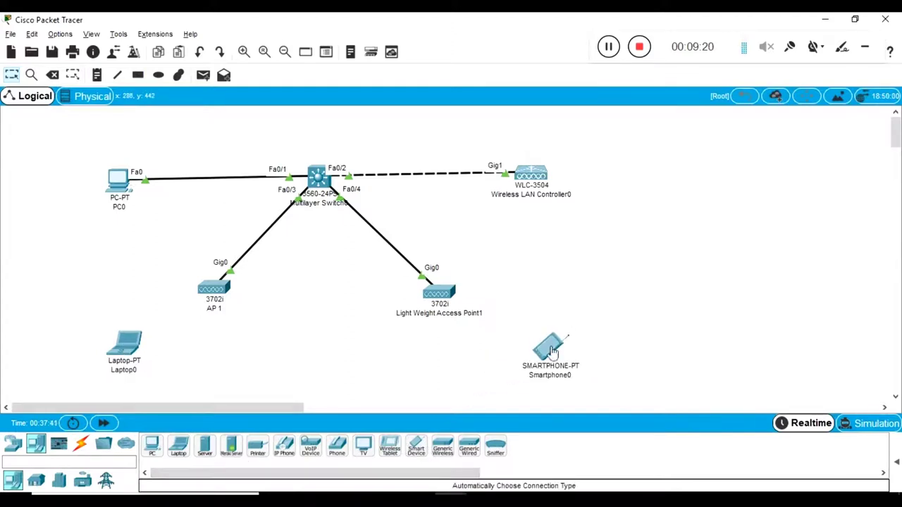
drag(131, 353, 118, 338)
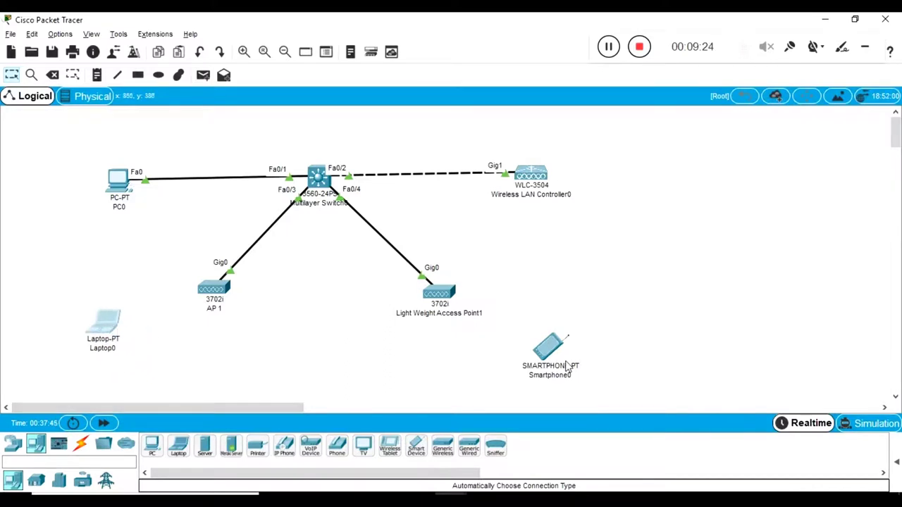
click(113, 330)
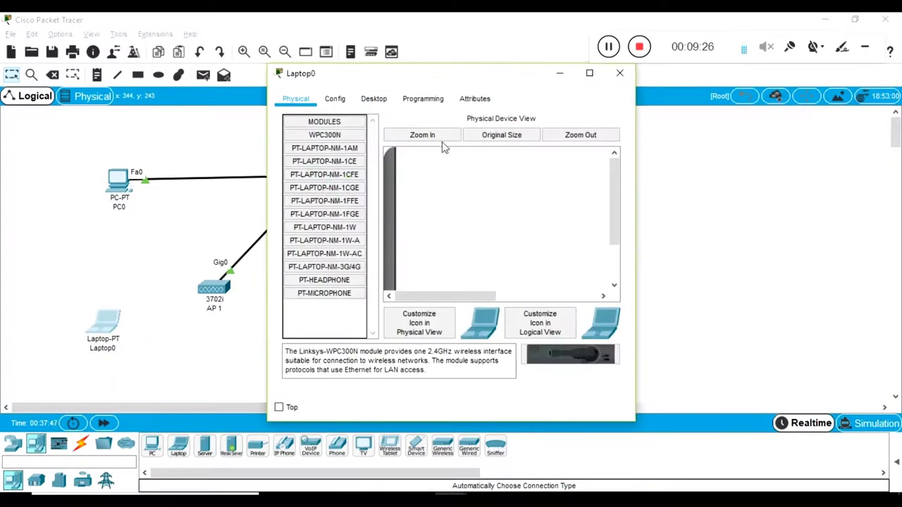
Step: Maximize Laptop0's window and zoom in on its Physical back panel
drag(397, 83, 637, 98)
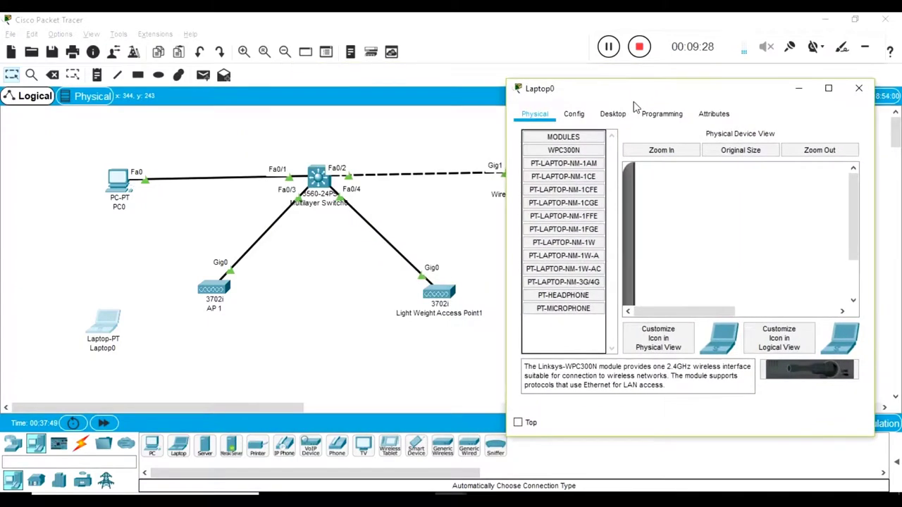
double_click(641, 92)
click(218, 83)
scroll(485, 232, down, 2)
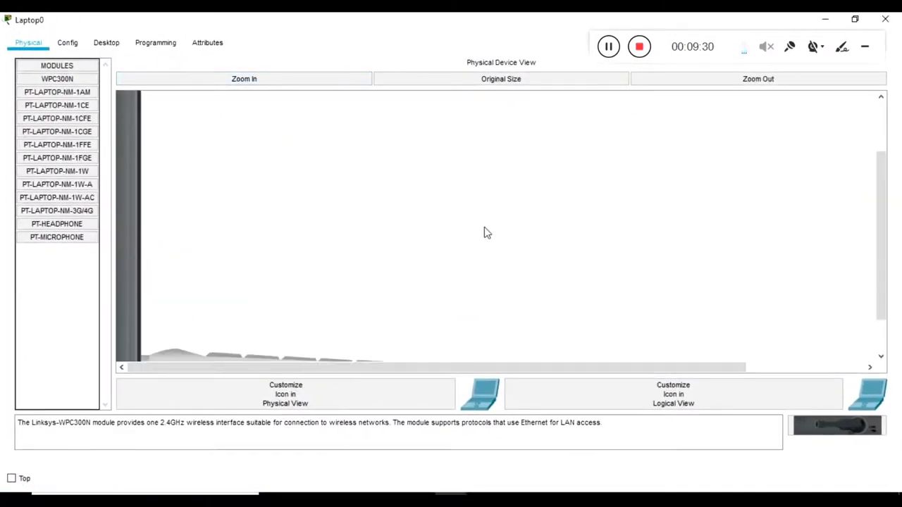
scroll(485, 233, down, 2)
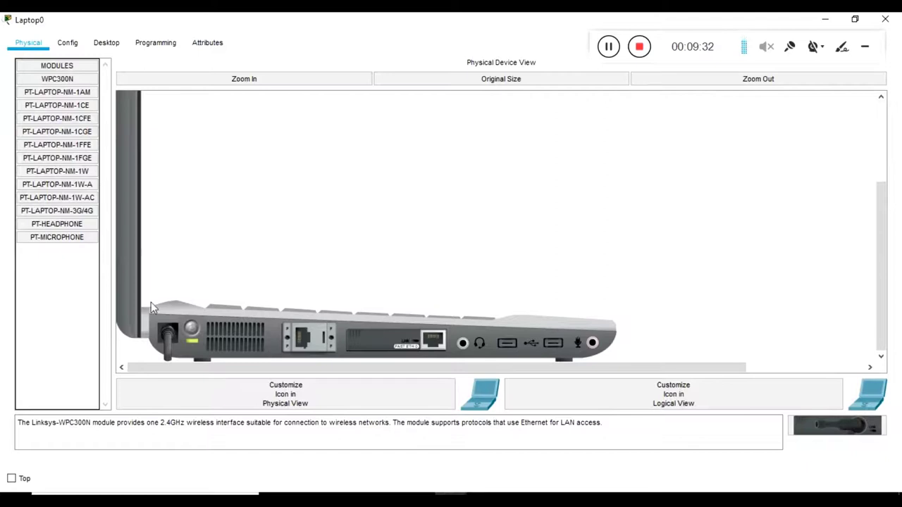
Step: Try swapping in the WPC300N module, dismiss the power-on error, and toggle Laptop0's power
click(51, 82)
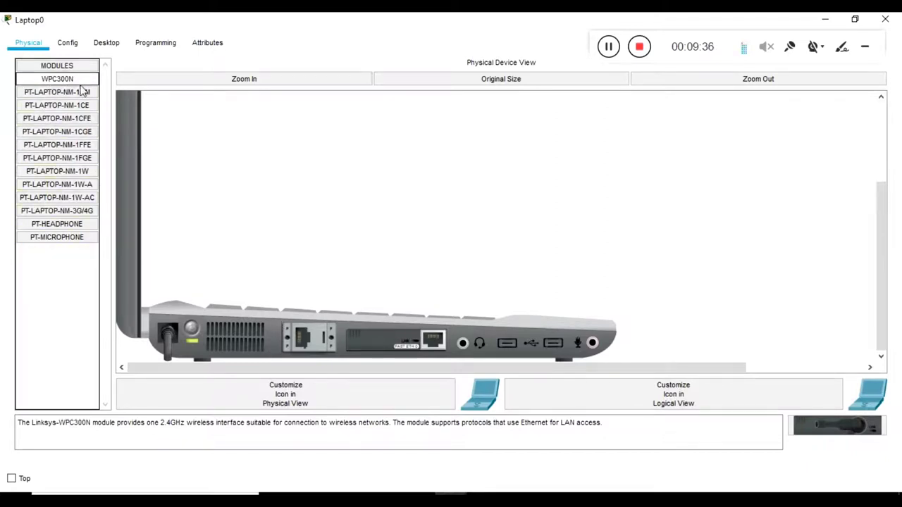
drag(81, 87, 385, 340)
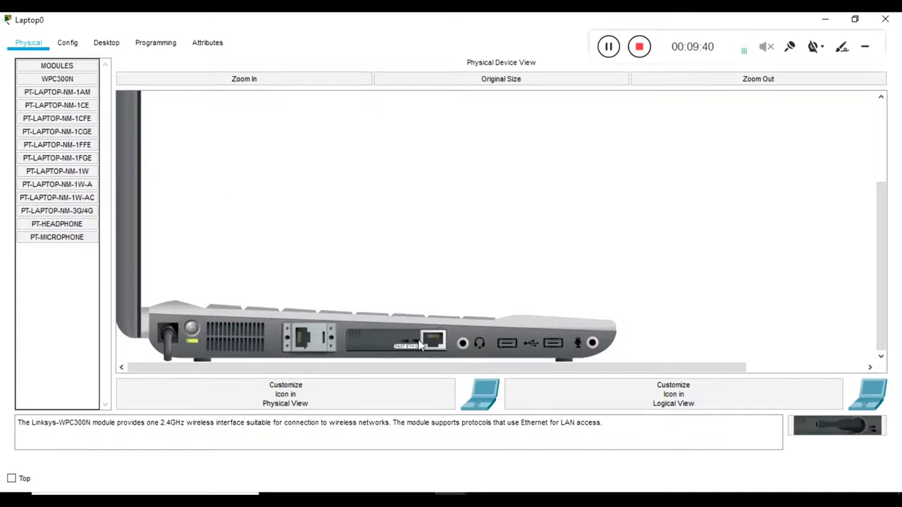
drag(377, 333, 96, 343)
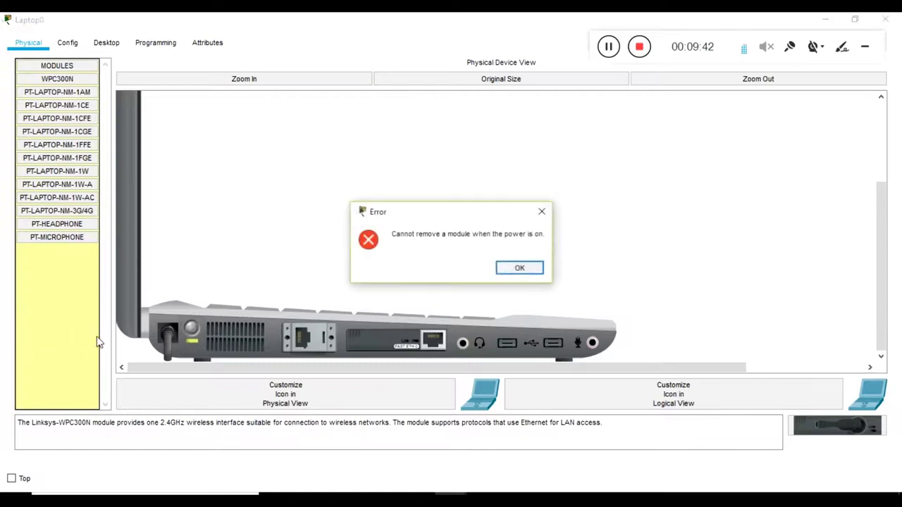
click(506, 270)
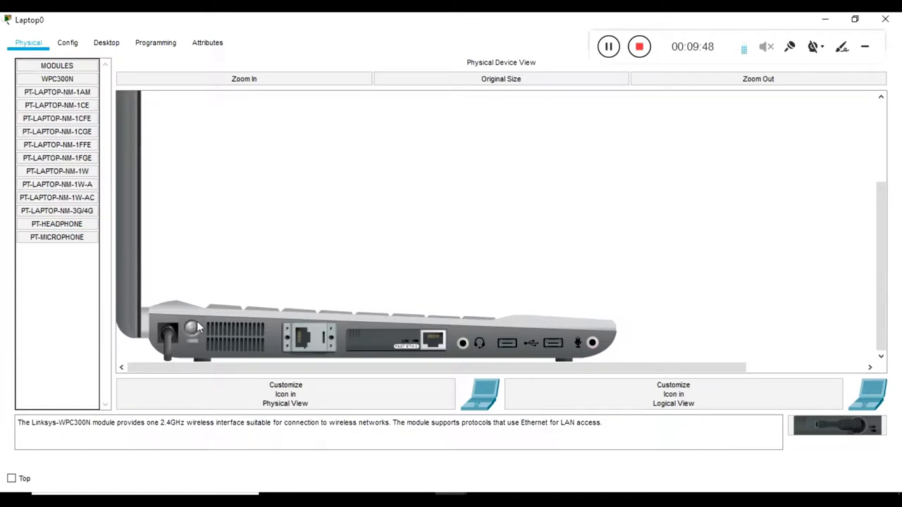
click(191, 329)
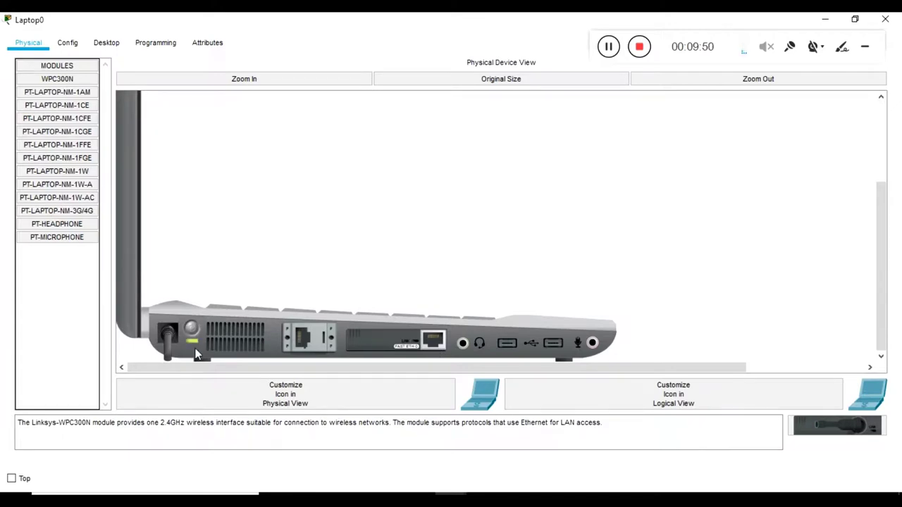